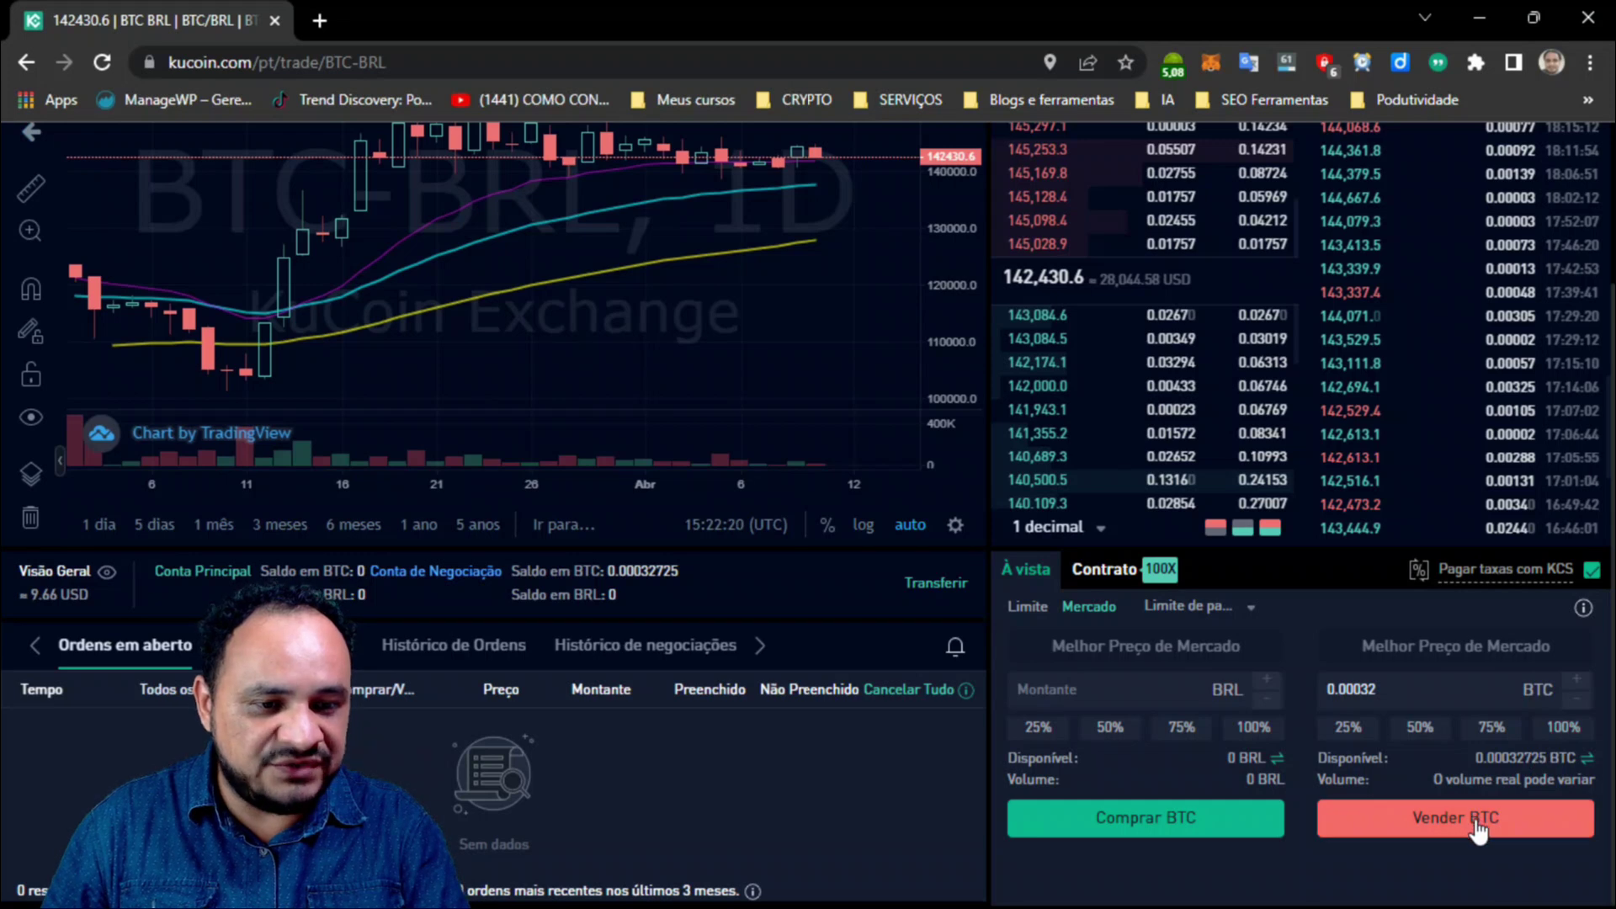
Sell 0.00032 BTC for BRL at the market price and return to the KuCoin home page
{"action": "left_click", "coordinate": [1477, 829]}
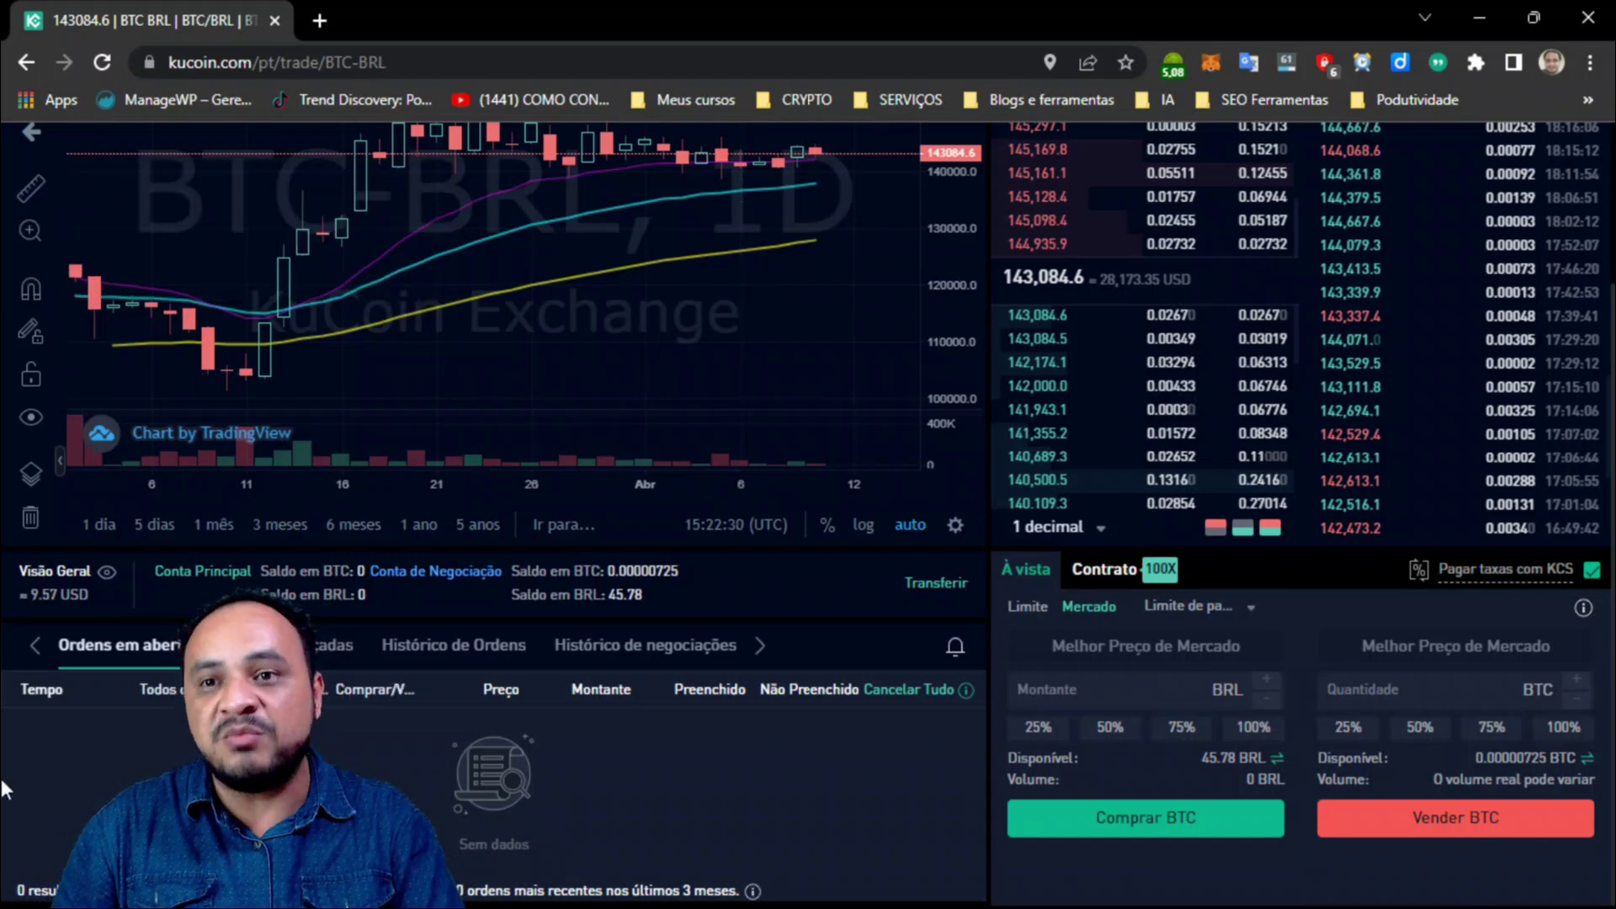
{"action": "scroll", "coordinate": [2, 779], "scroll_direction": "up", "scroll_amount": 3}
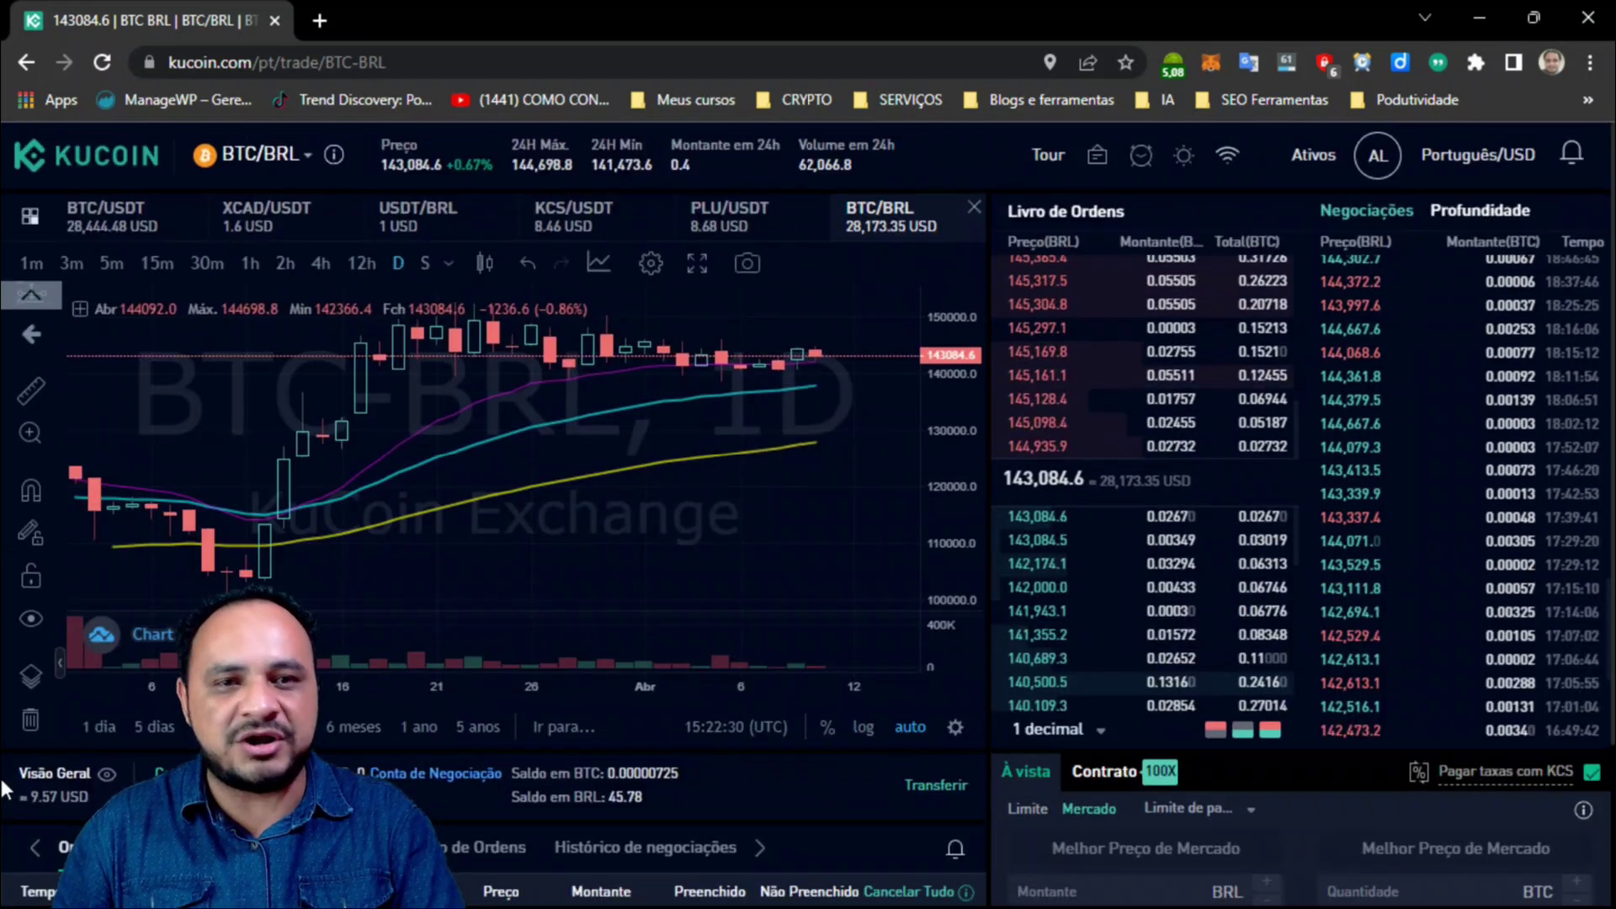
{"action": "left_click", "coordinate": [32, 163]}
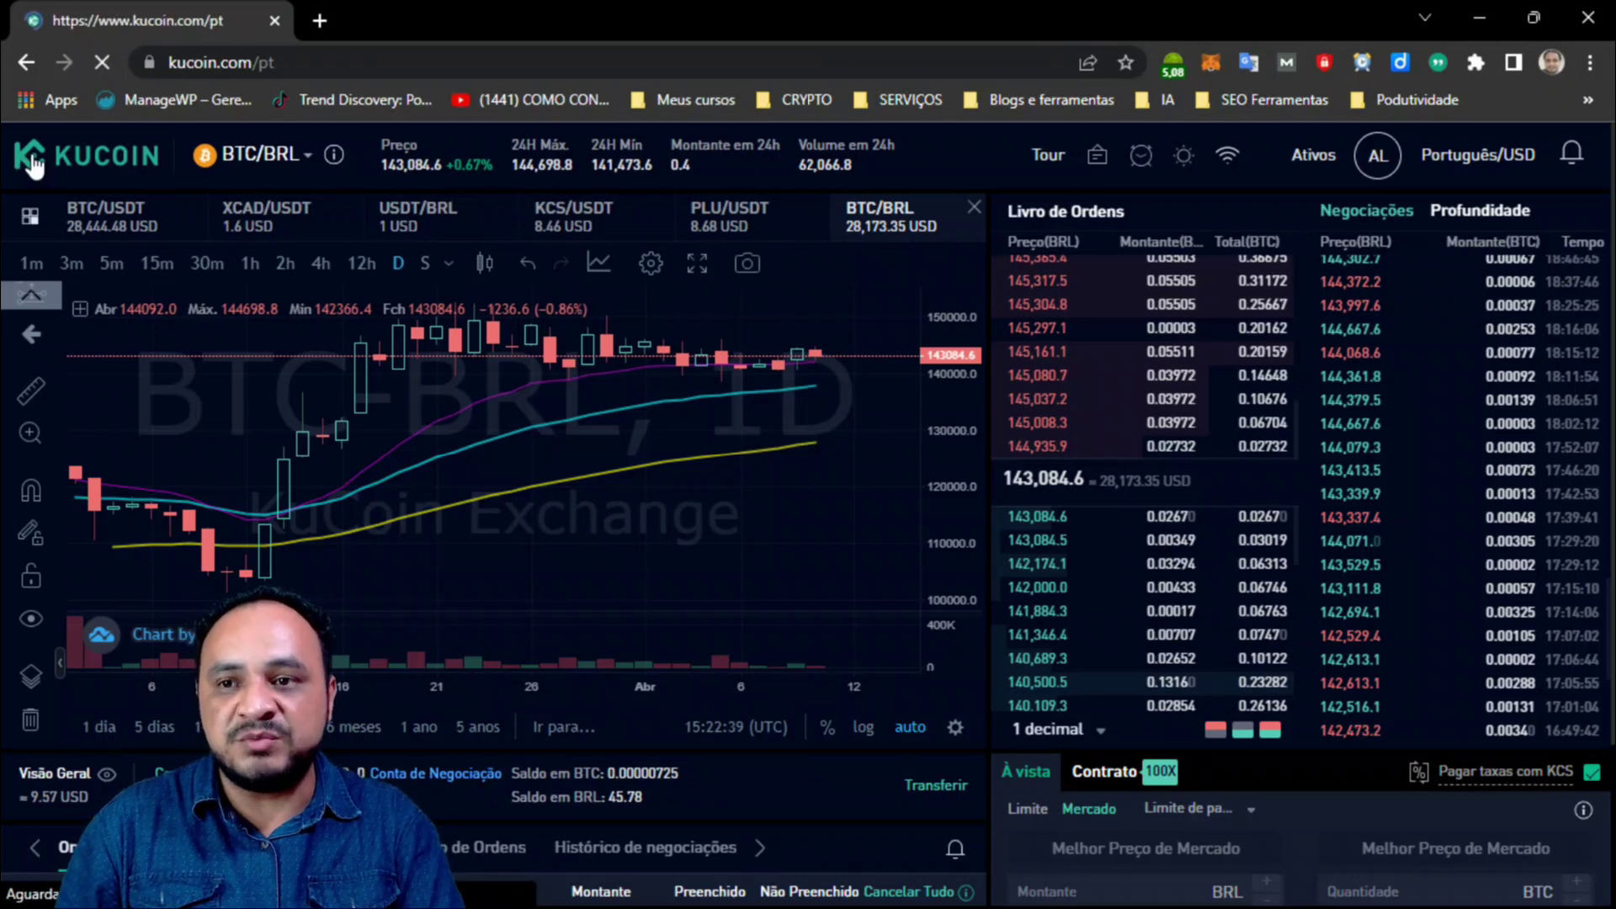
Open the fiat withdrawal page from the main account and choose BRL (Brazilian Real) as the currency
{"action": "mouse_move", "coordinate": [1303, 179]}
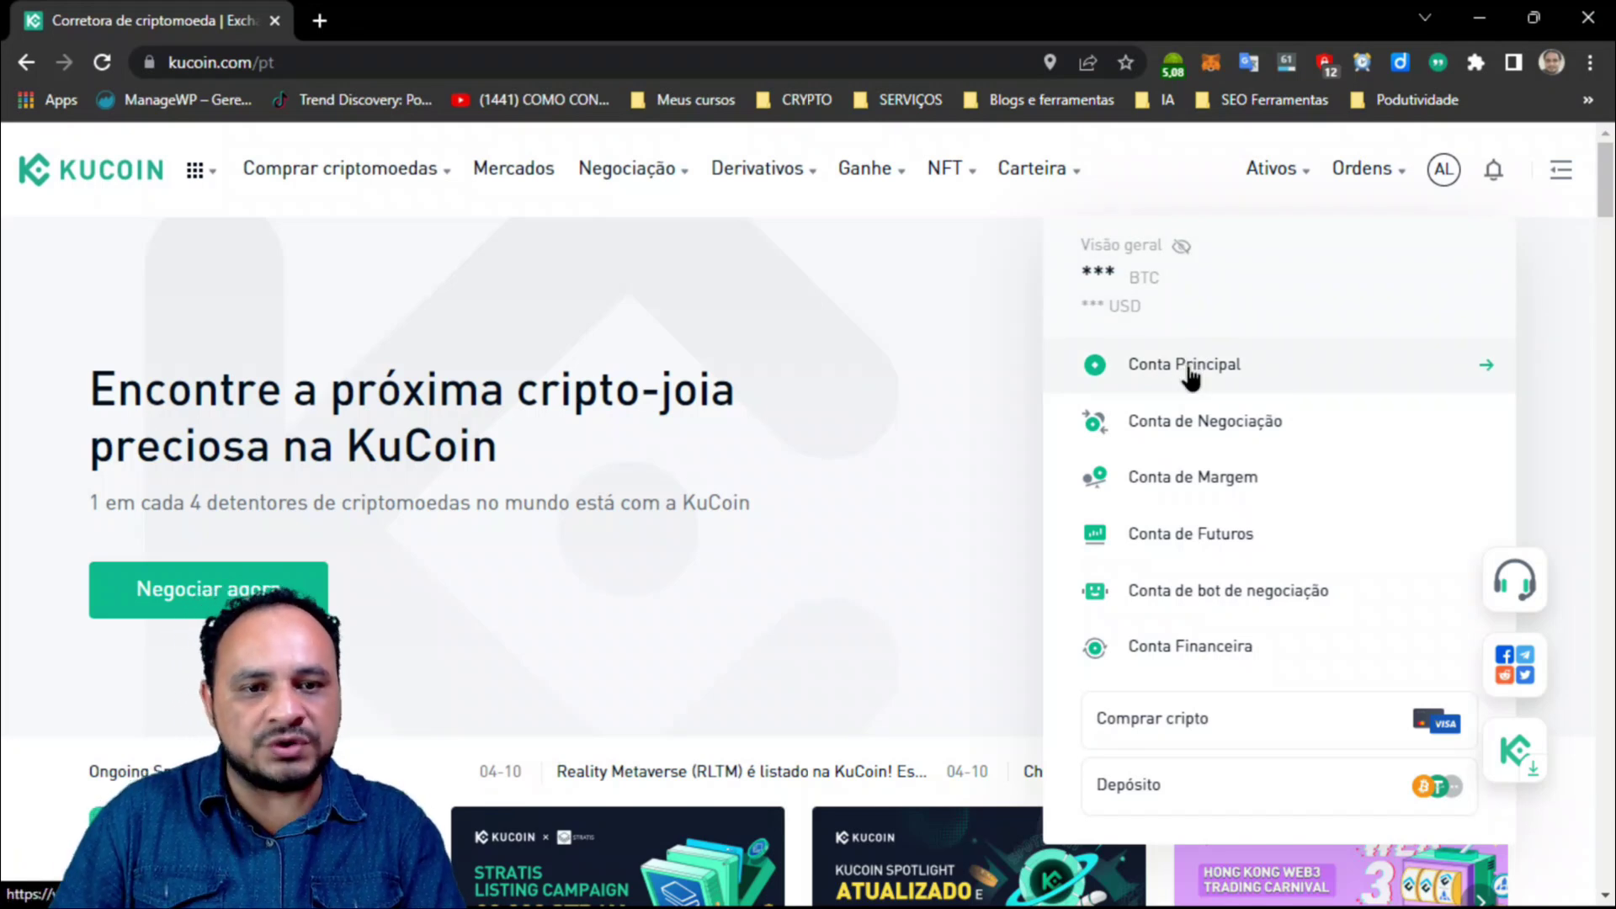
{"action": "left_click", "coordinate": [1188, 370]}
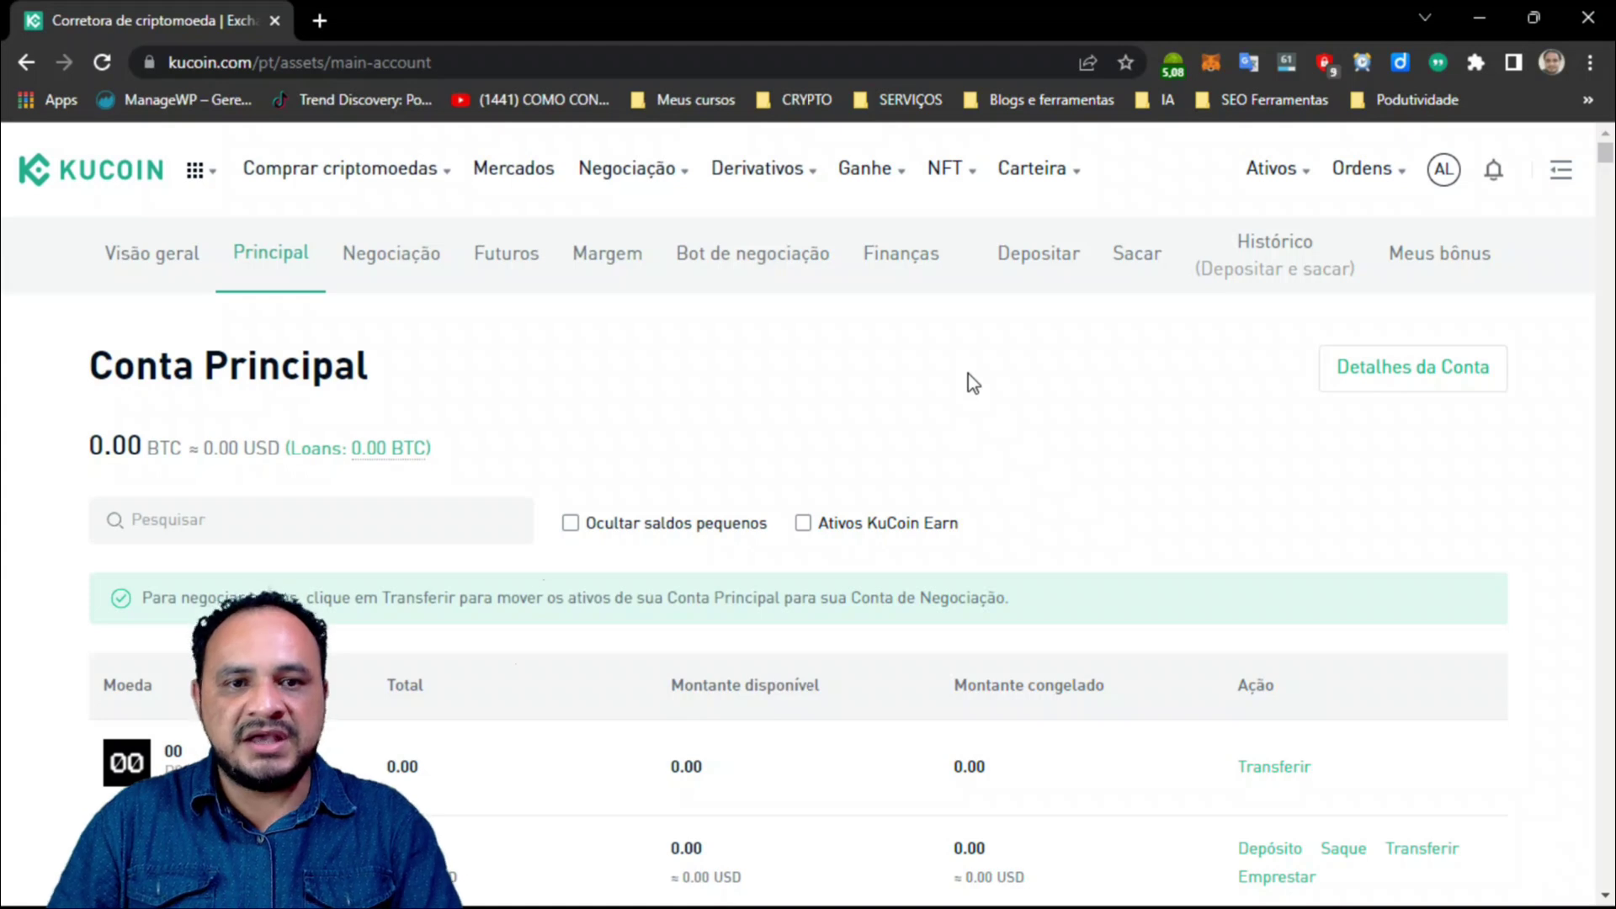
{"action": "left_click", "coordinate": [1138, 255]}
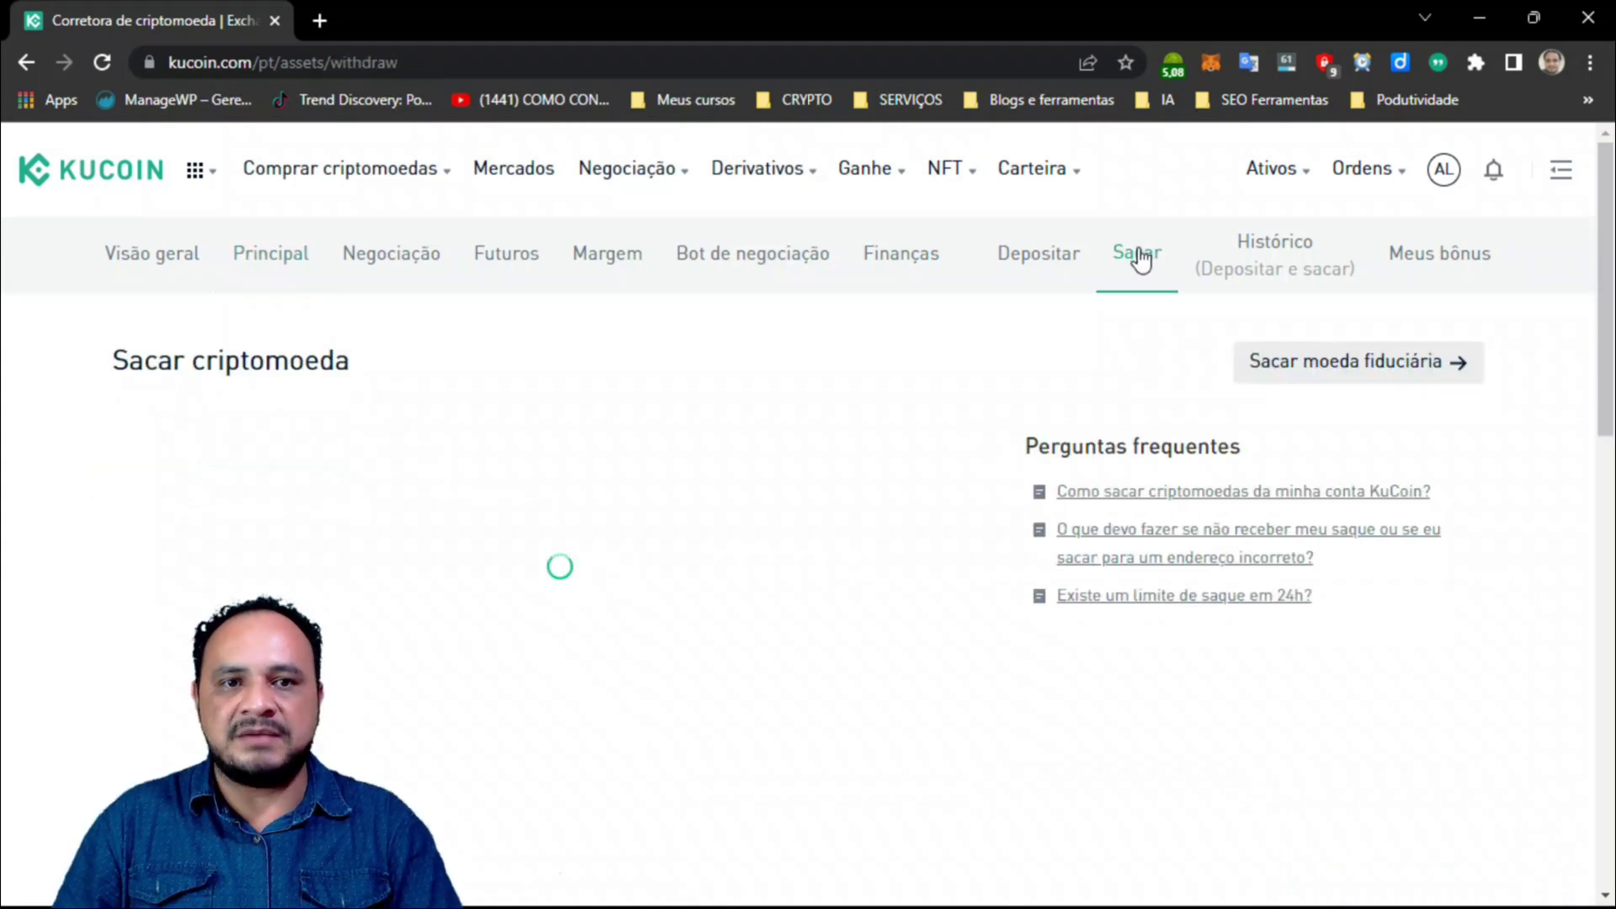
{"action": "left_click", "coordinate": [1315, 376]}
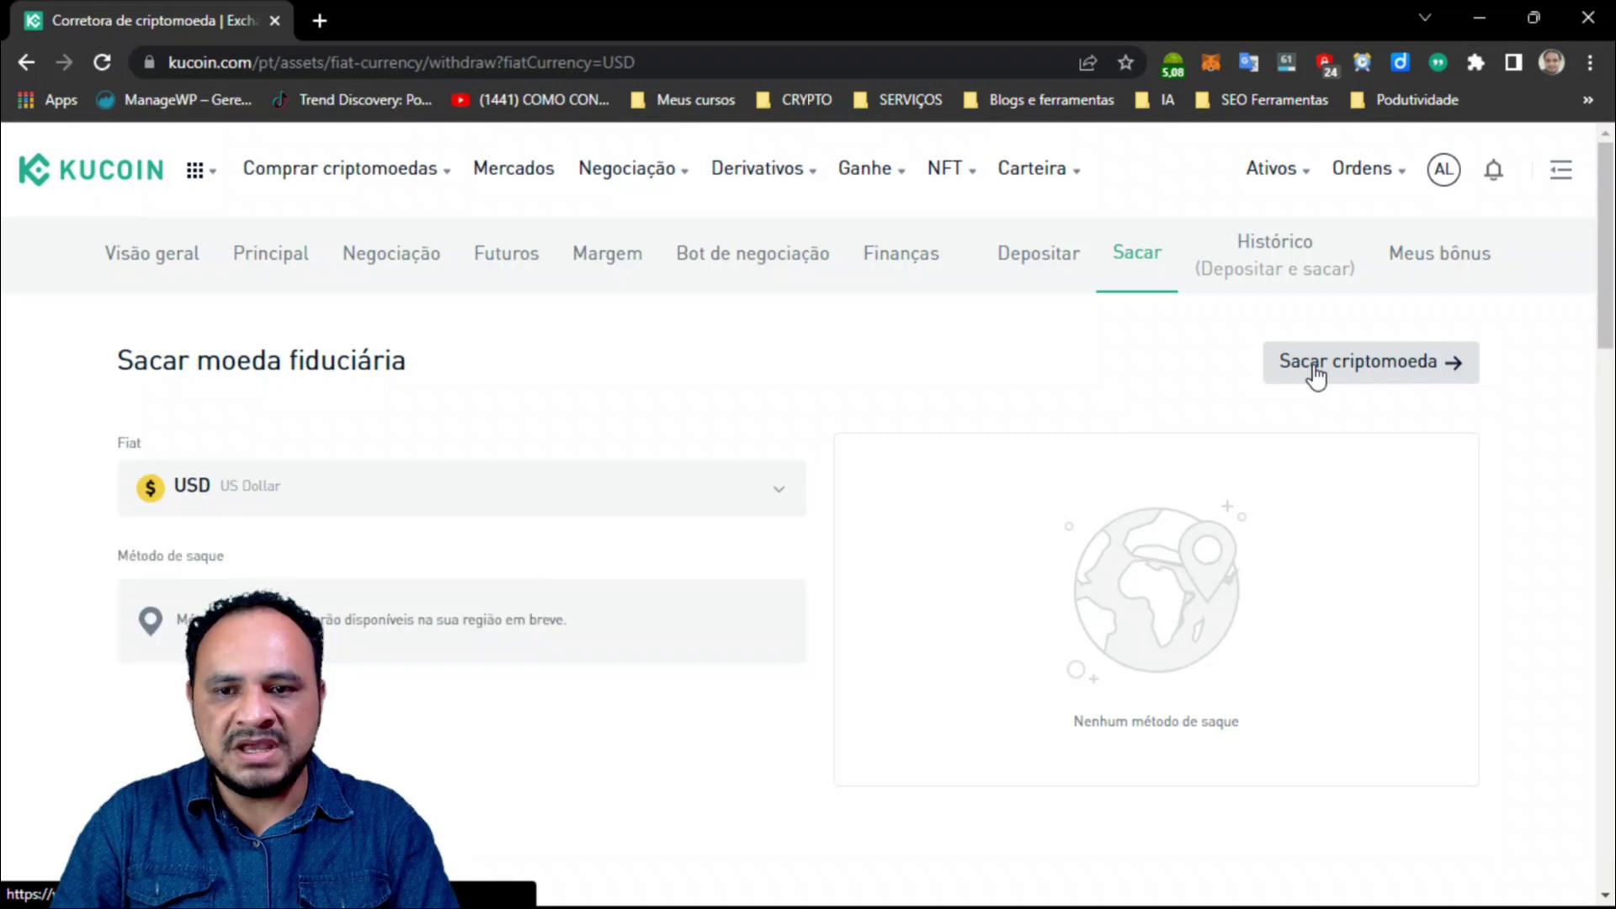
{"action": "left_click", "coordinate": [376, 491]}
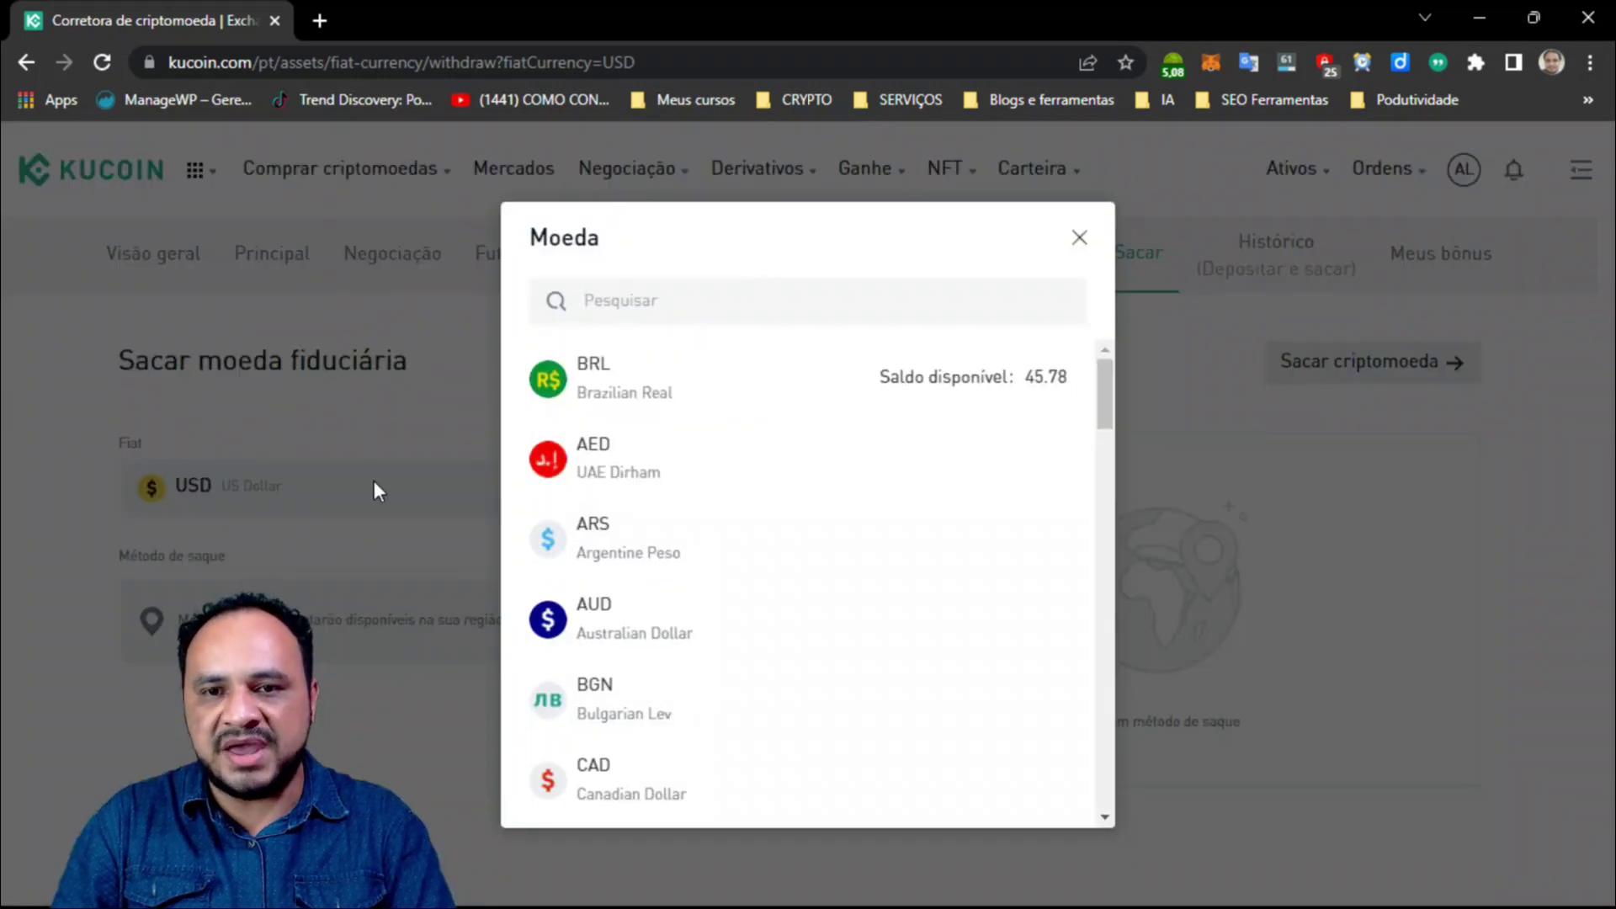
{"action": "left_click", "coordinate": [584, 402]}
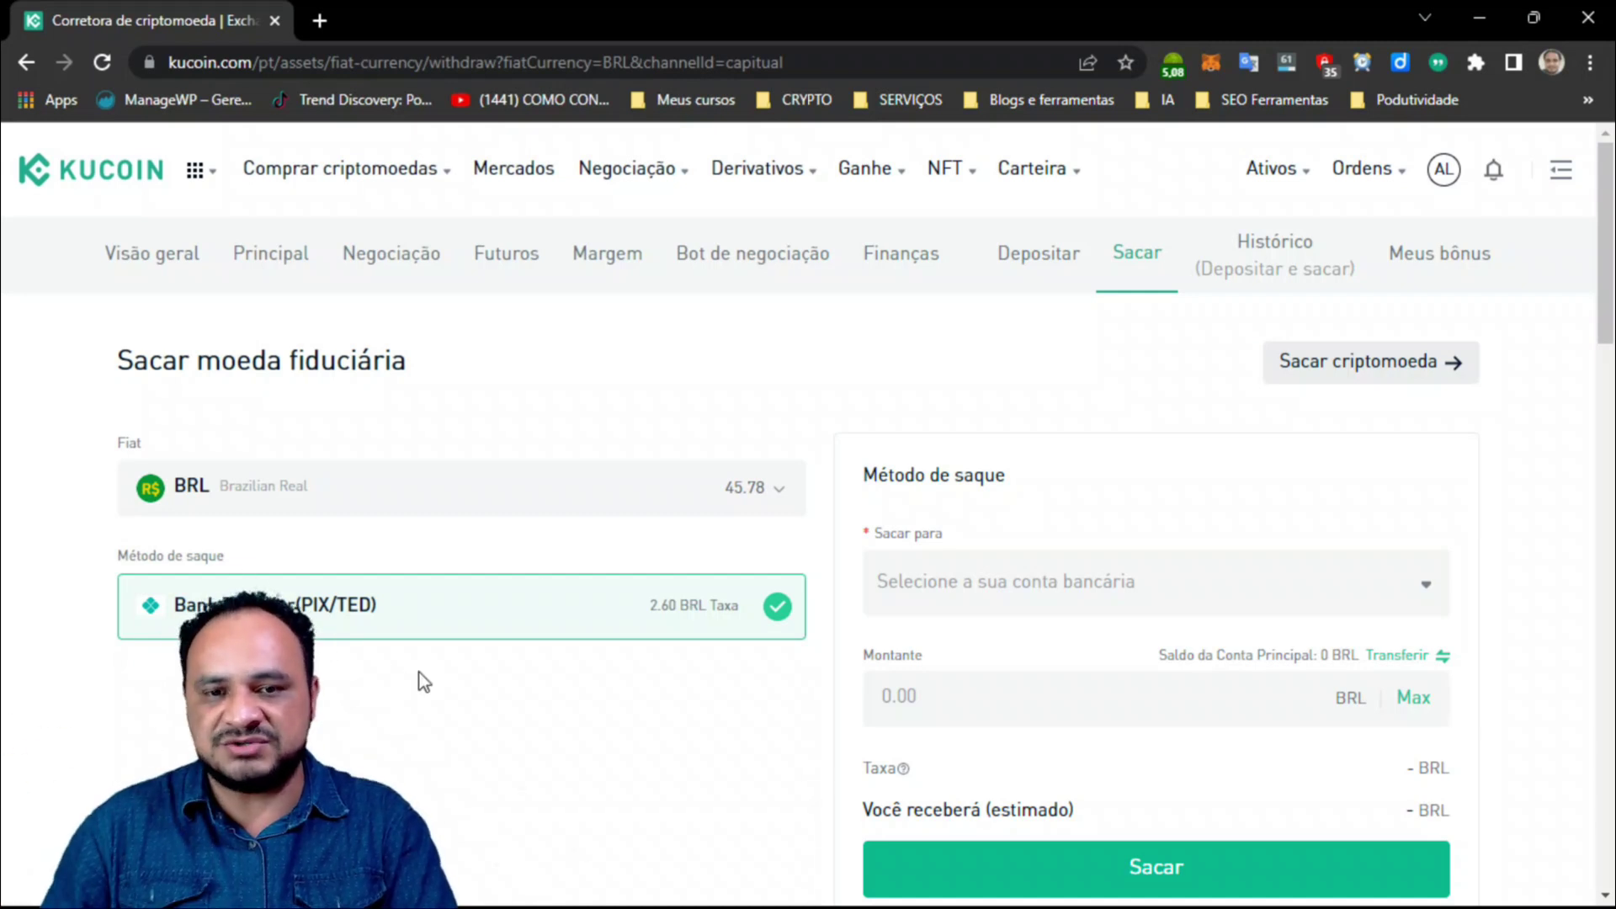
Add a new PIX withdrawal account with key type CPF, entering the account holder's PIX key and the description "Kucoin"
{"action": "scroll", "coordinate": [749, 735], "scroll_direction": "down", "scroll_amount": 2}
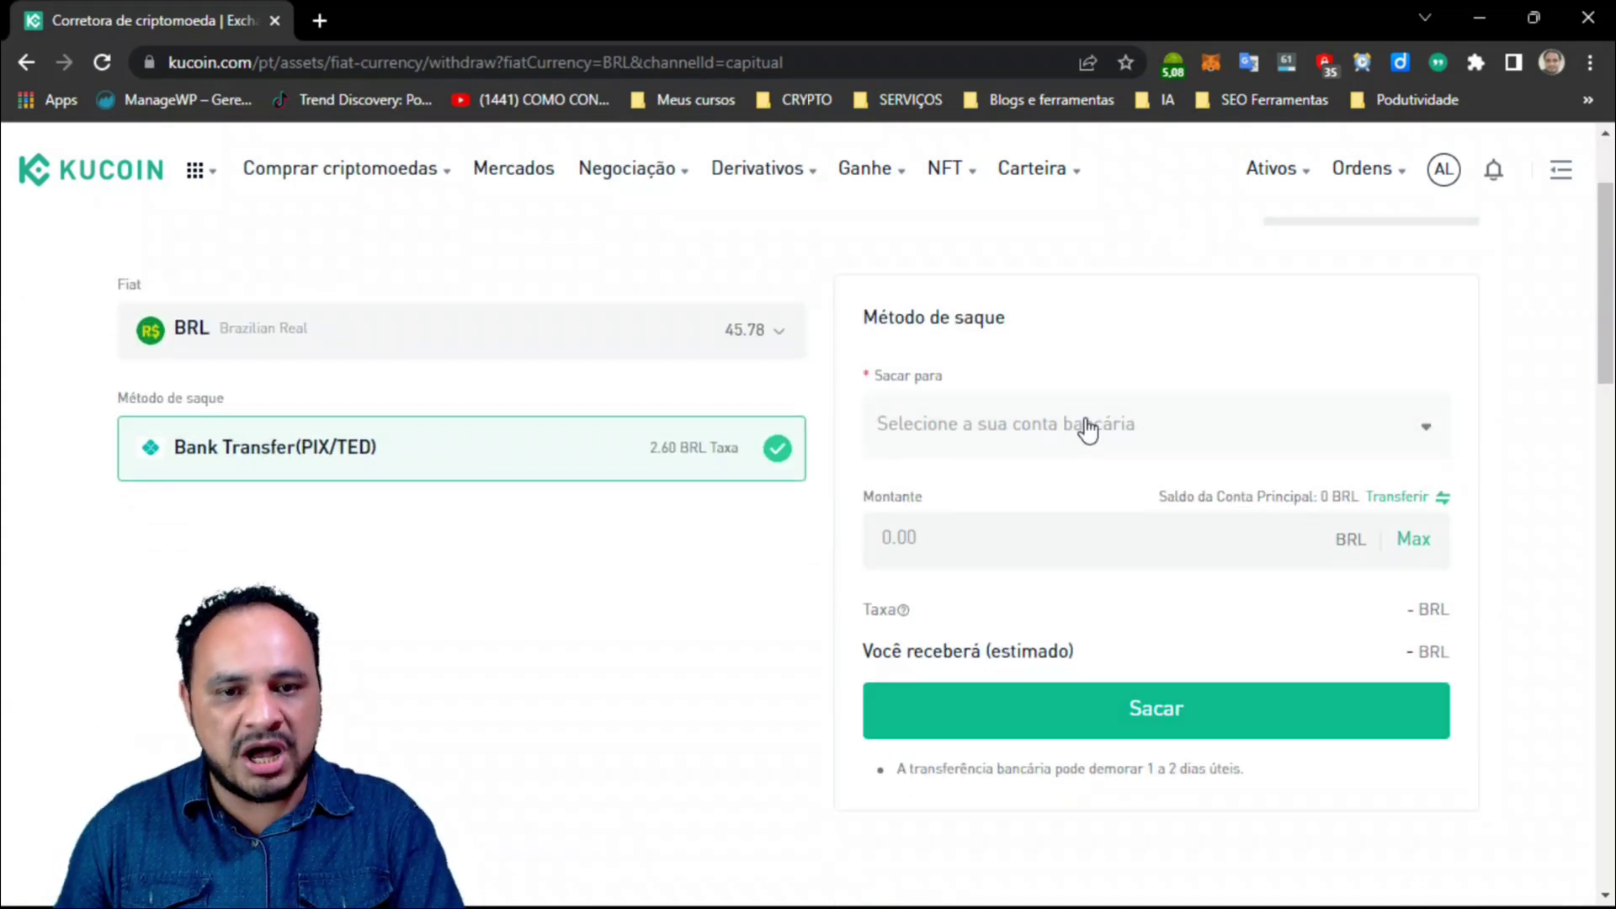
{"action": "left_click", "coordinate": [1087, 430]}
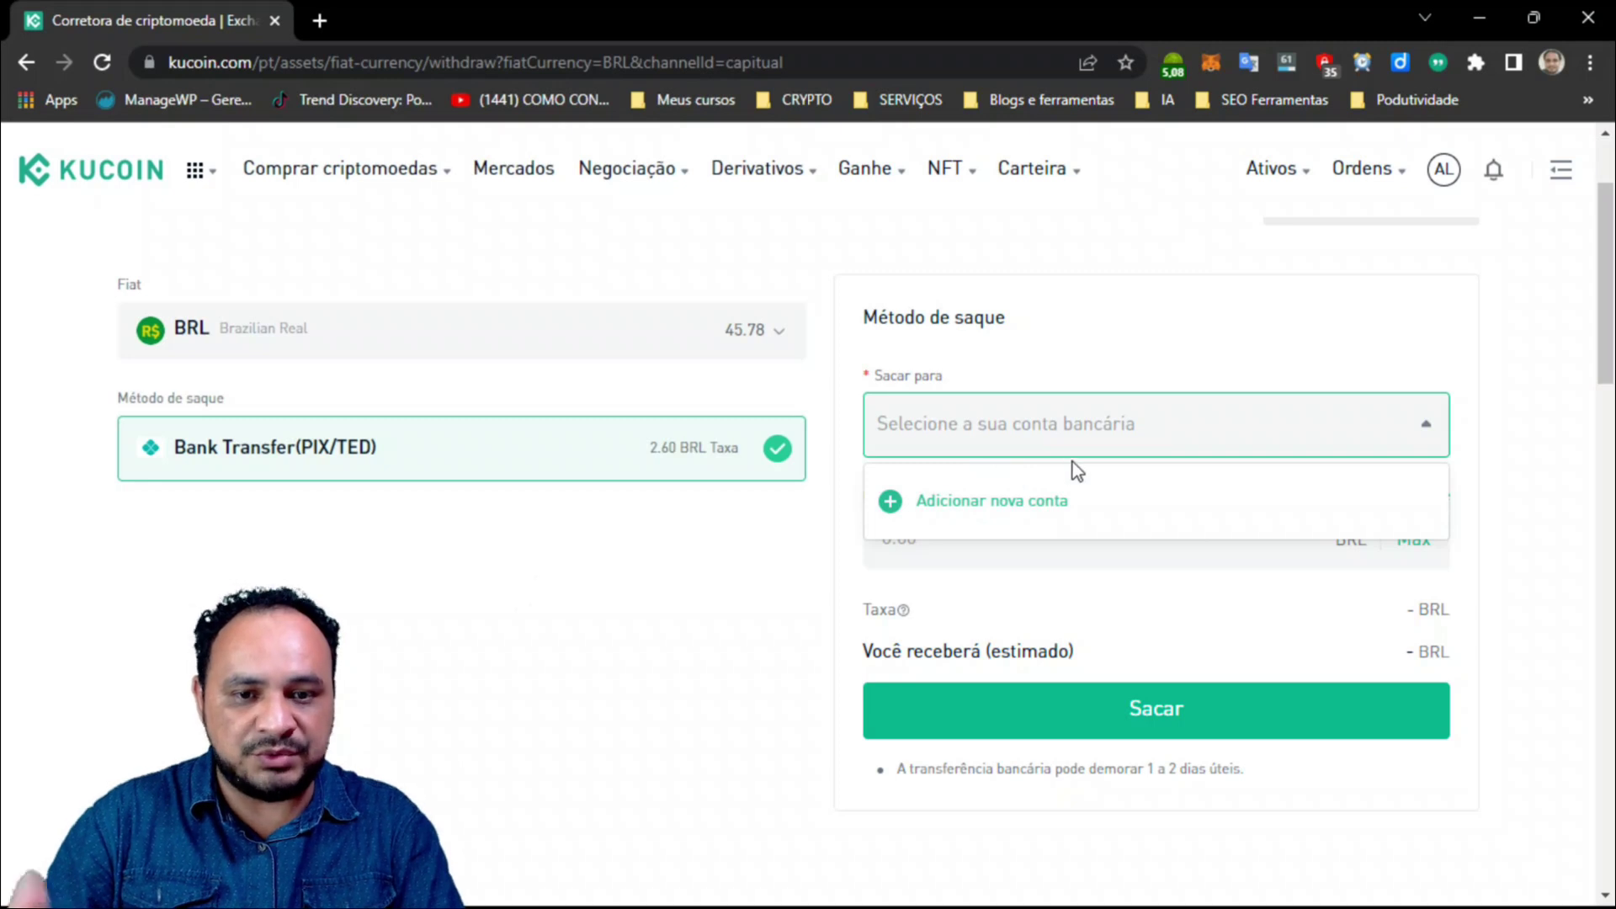
{"action": "left_click", "coordinate": [1048, 503]}
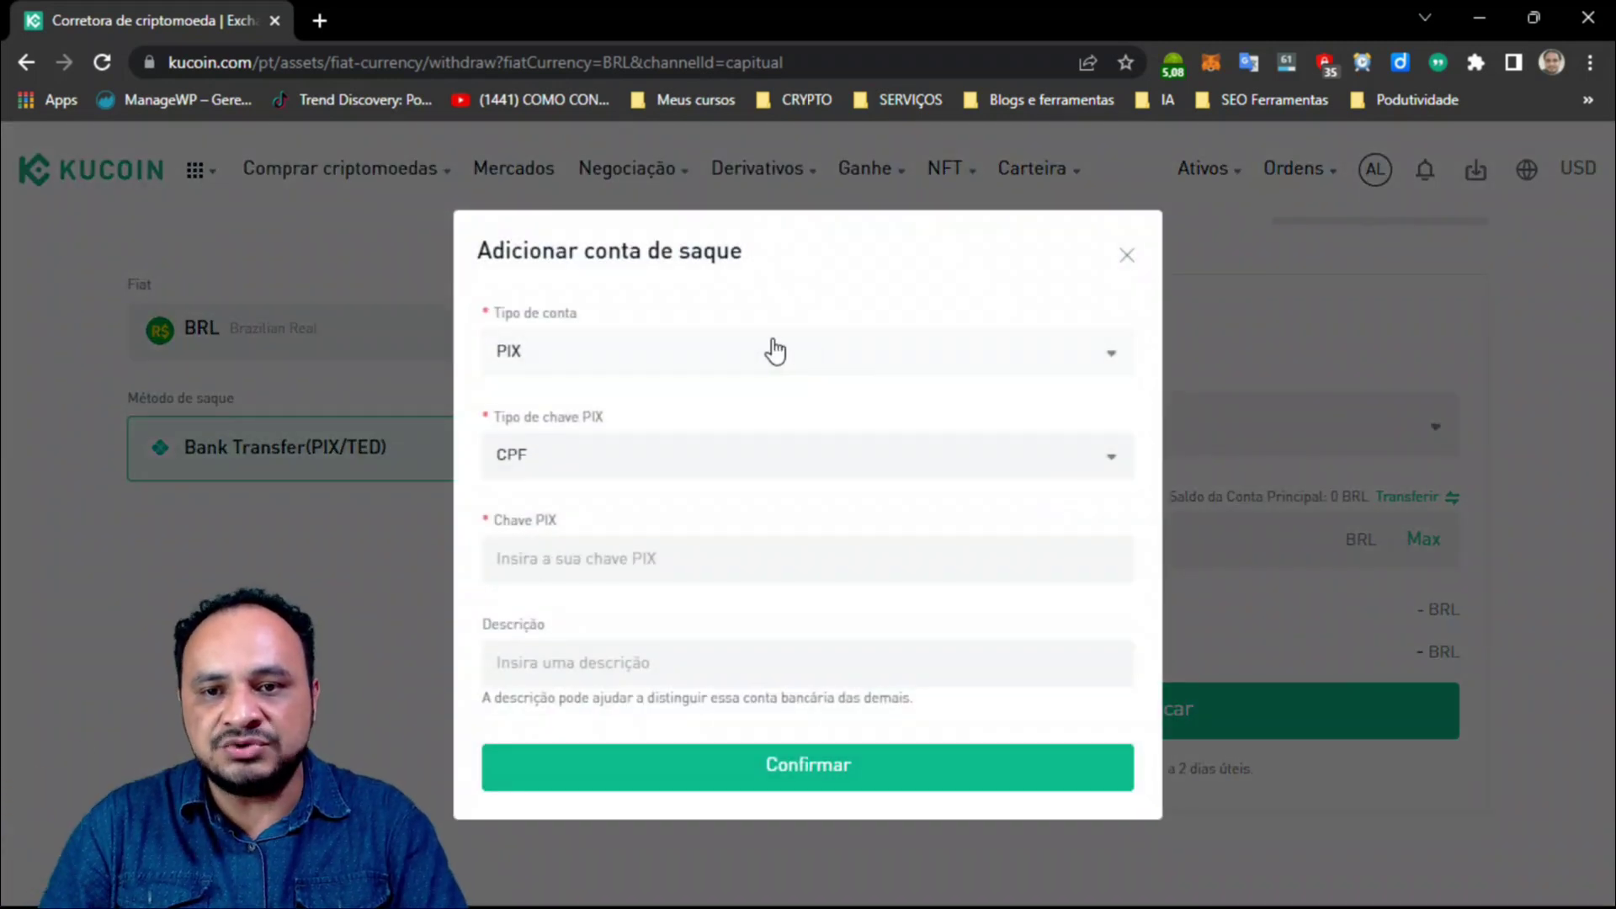
{"action": "left_click", "coordinate": [781, 473]}
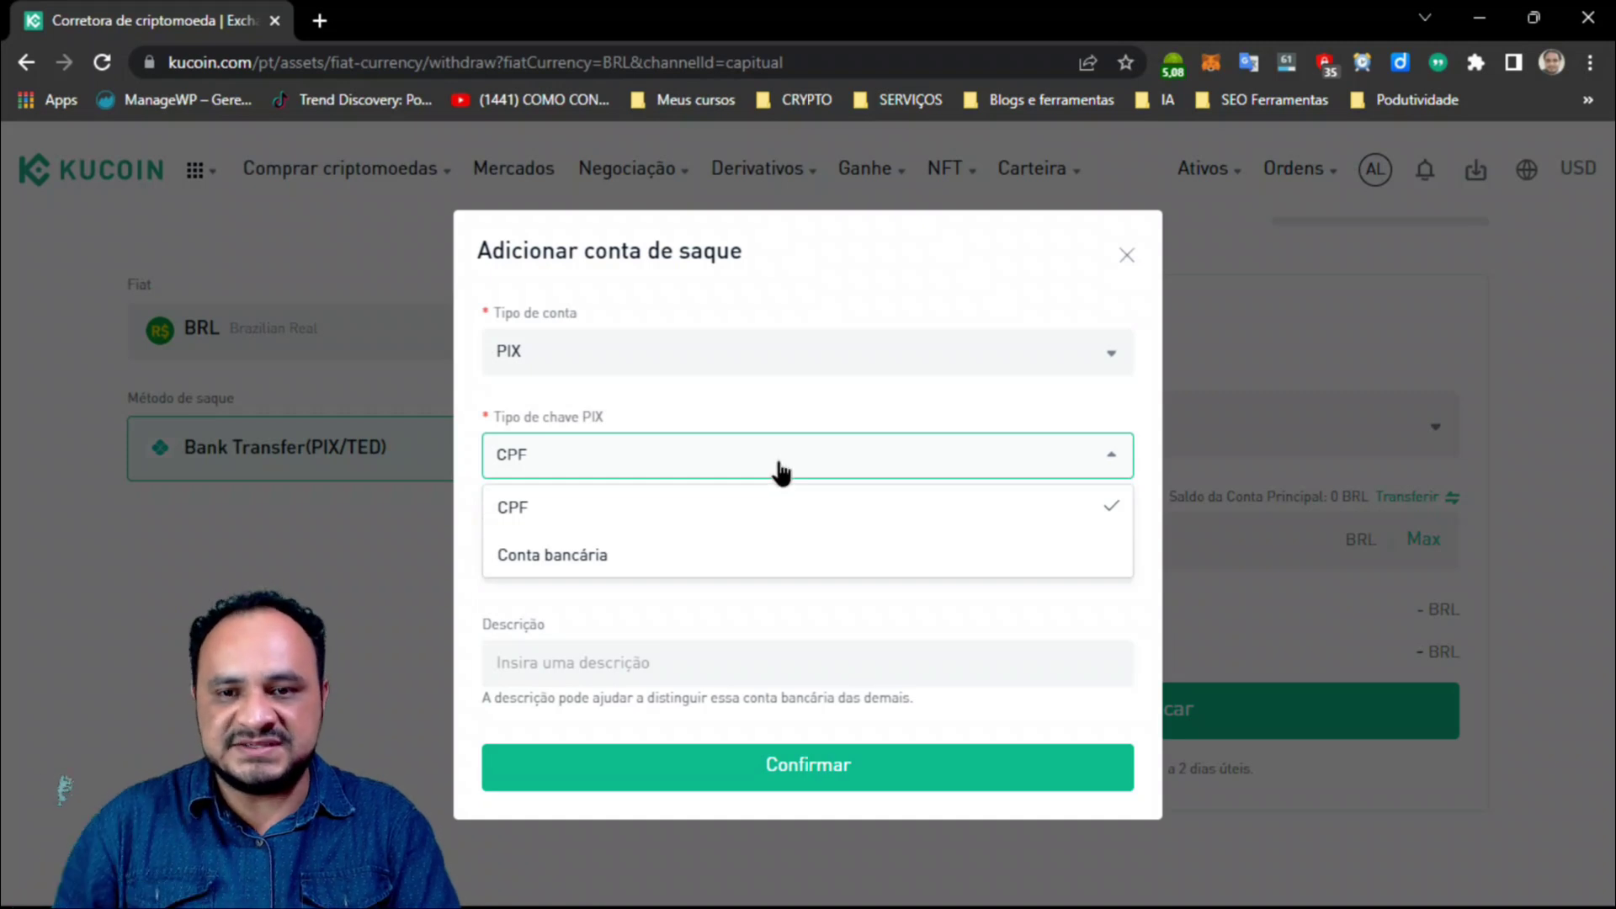
{"action": "left_click", "coordinate": [781, 473]}
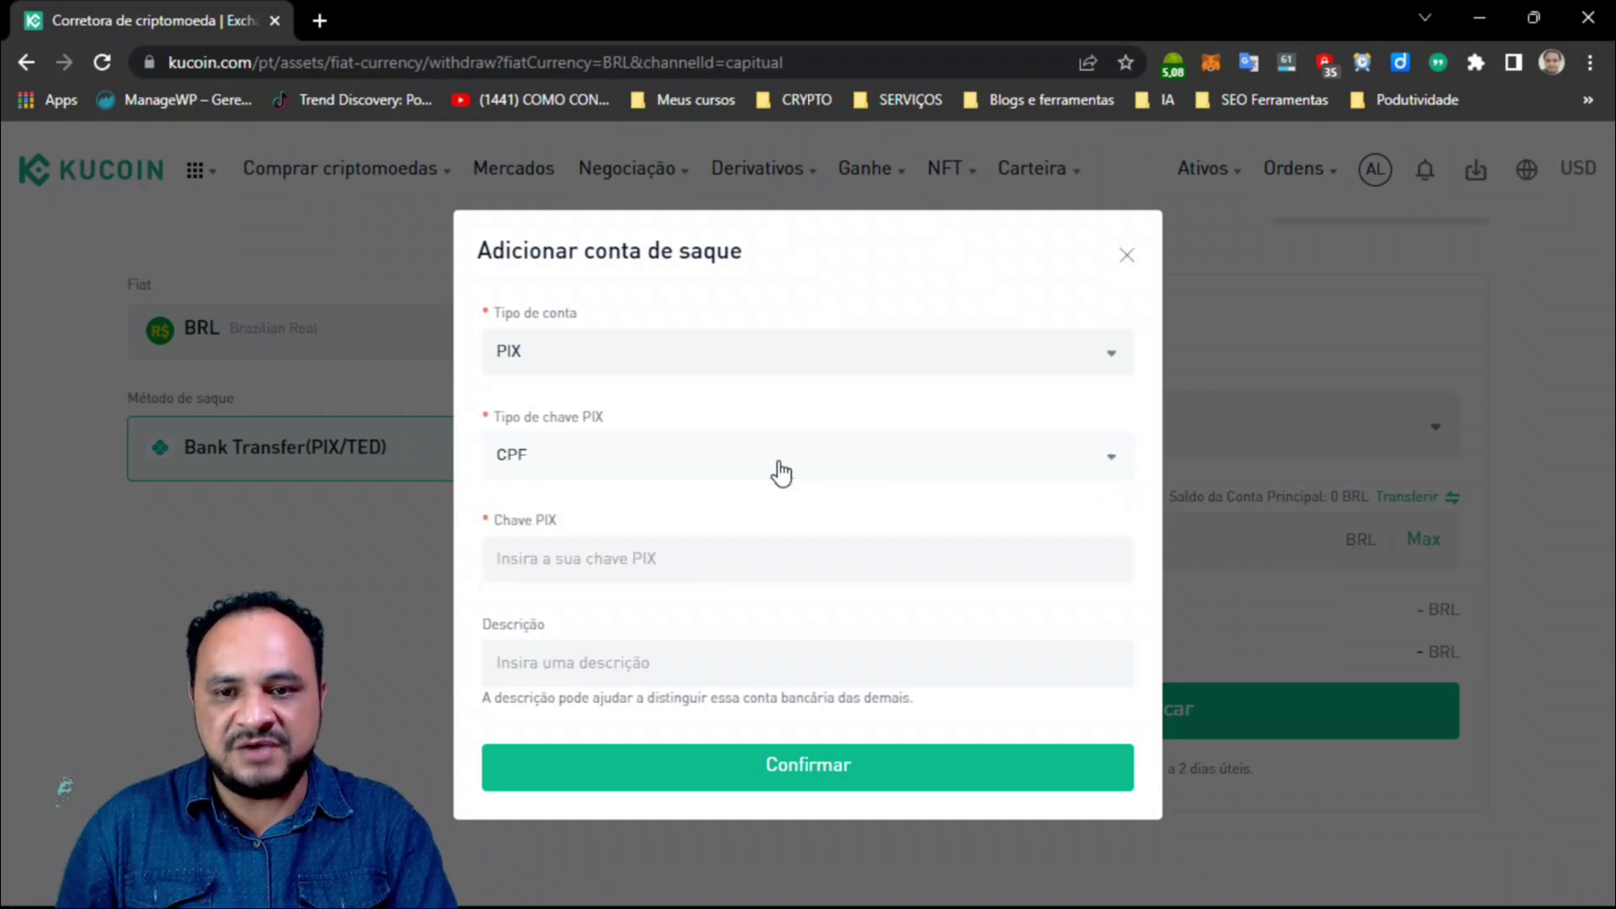
{"action": "left_click", "coordinate": [649, 567]}
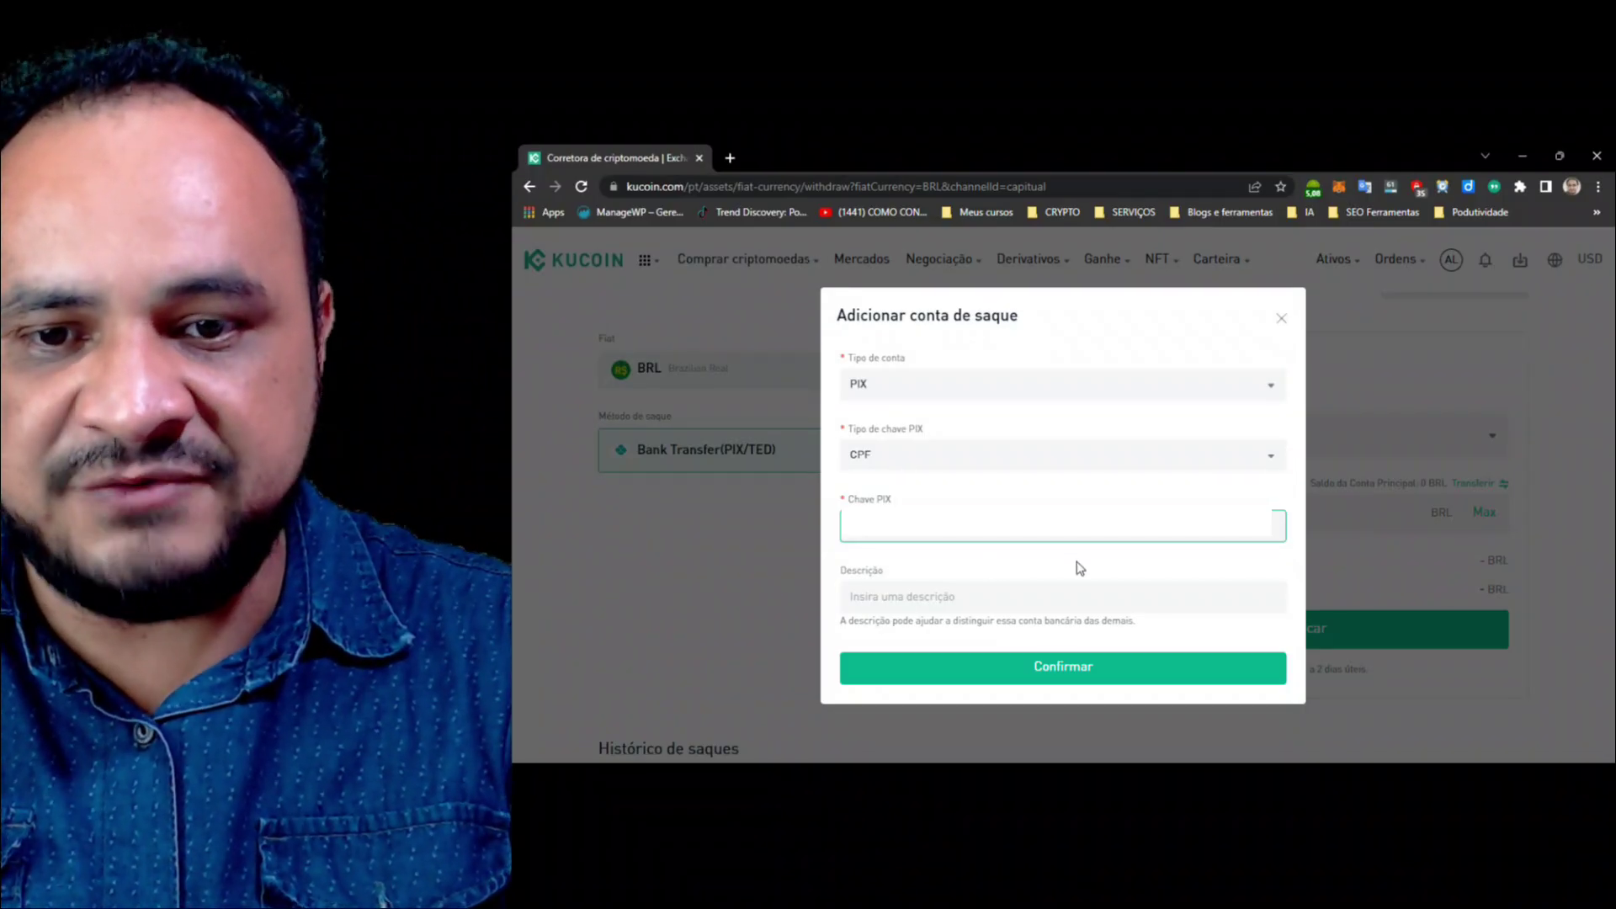
{"action": "left_click", "coordinate": [952, 599]}
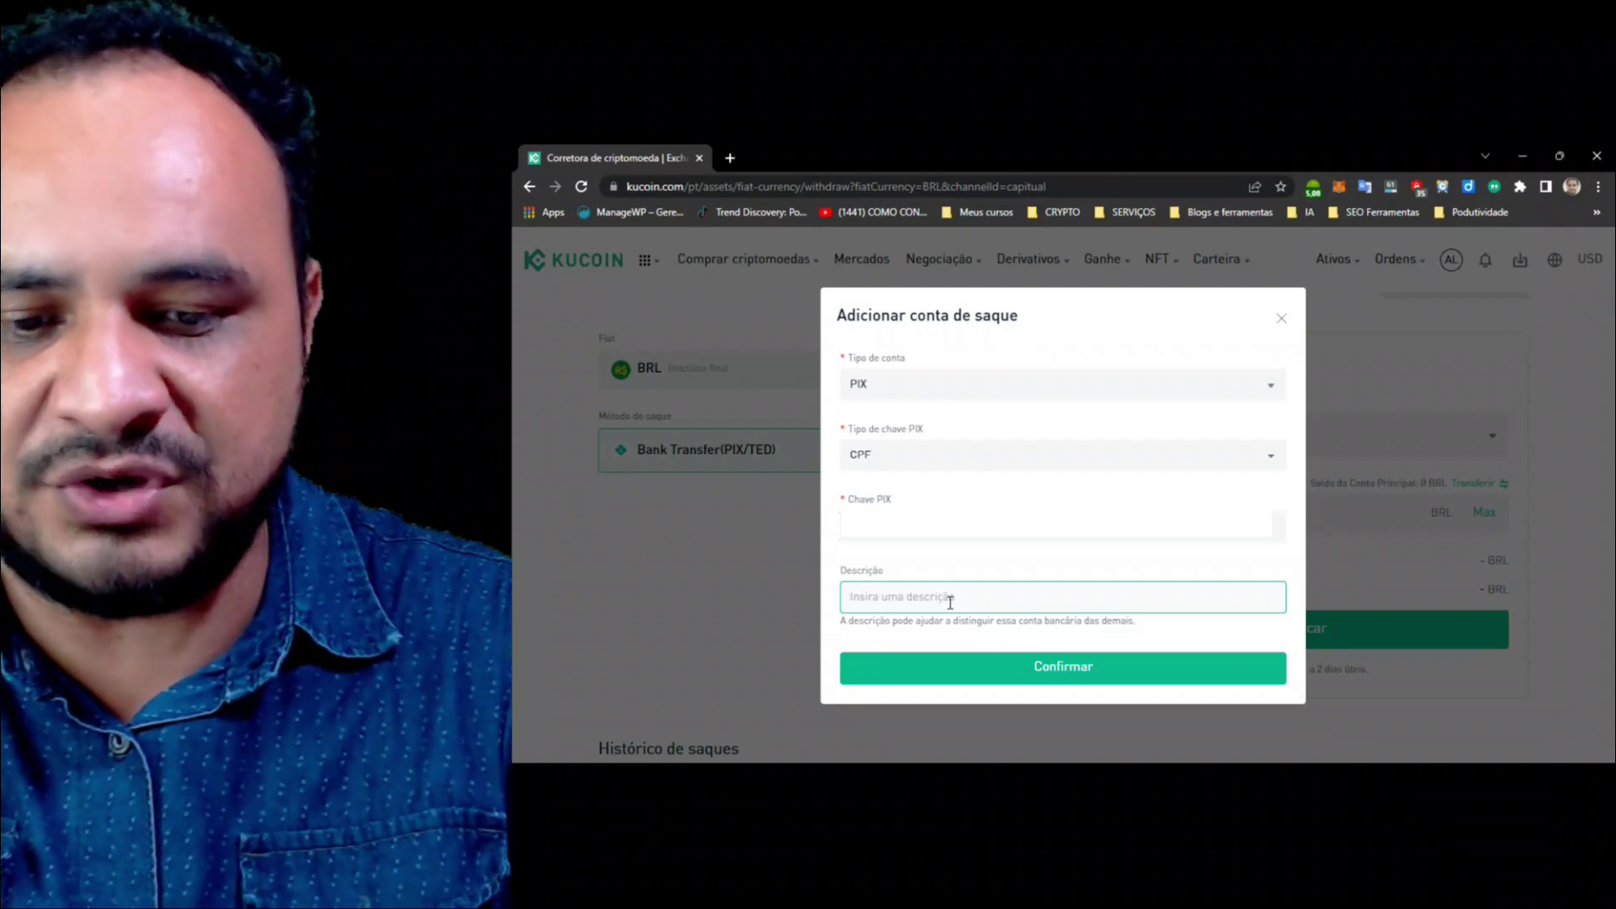
{"action": "type", "text": "Kucoin"}
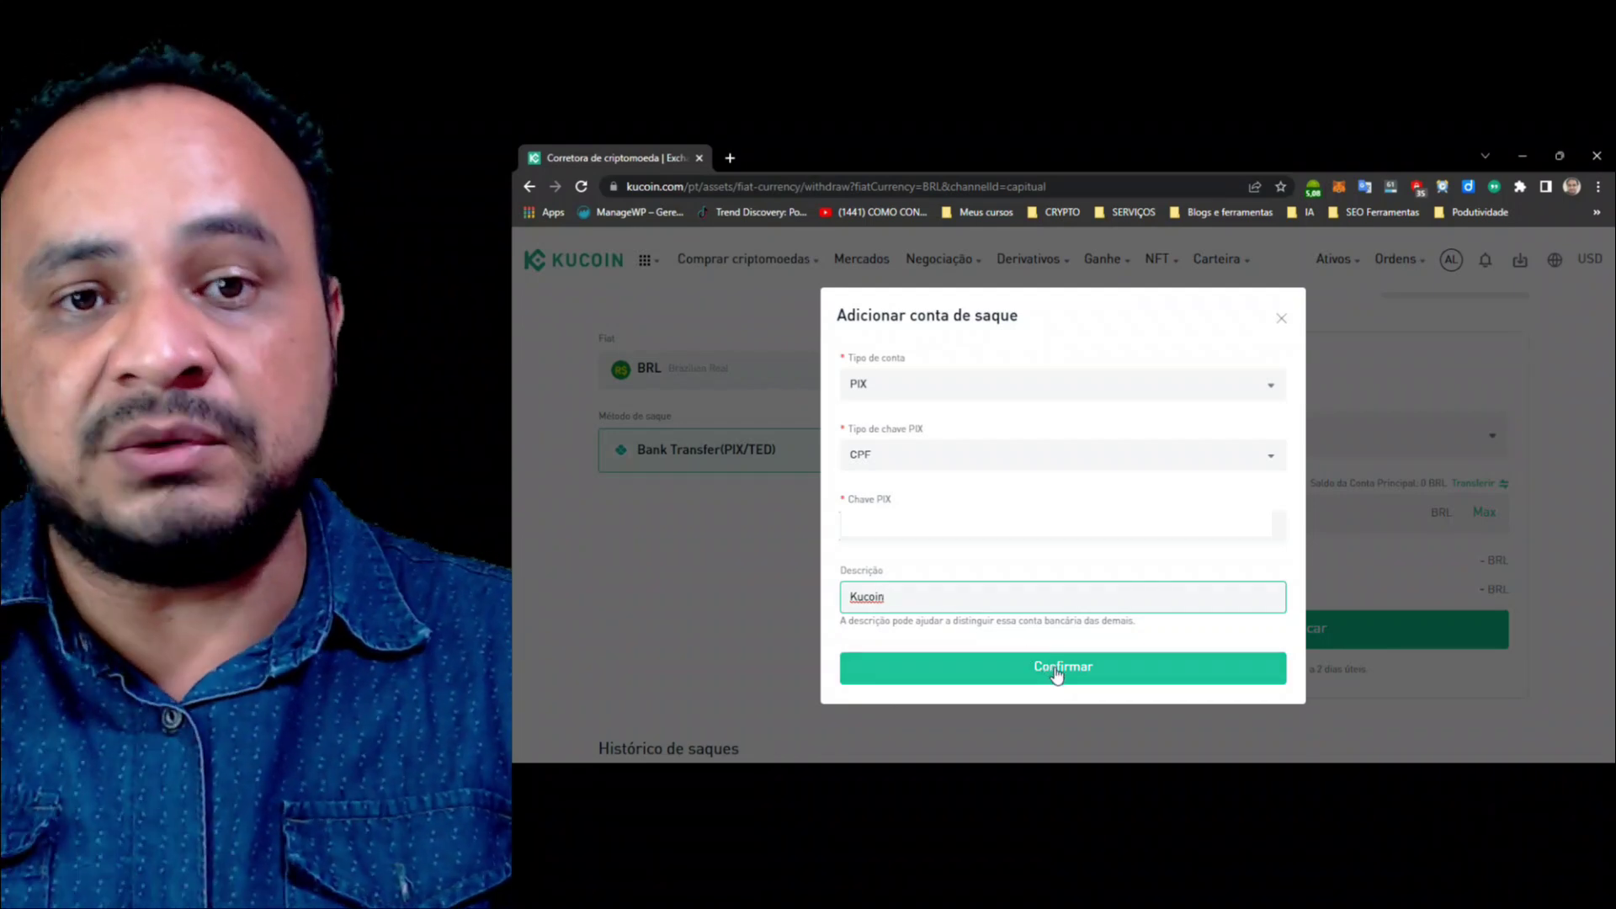
{"action": "left_click", "coordinate": [1057, 671]}
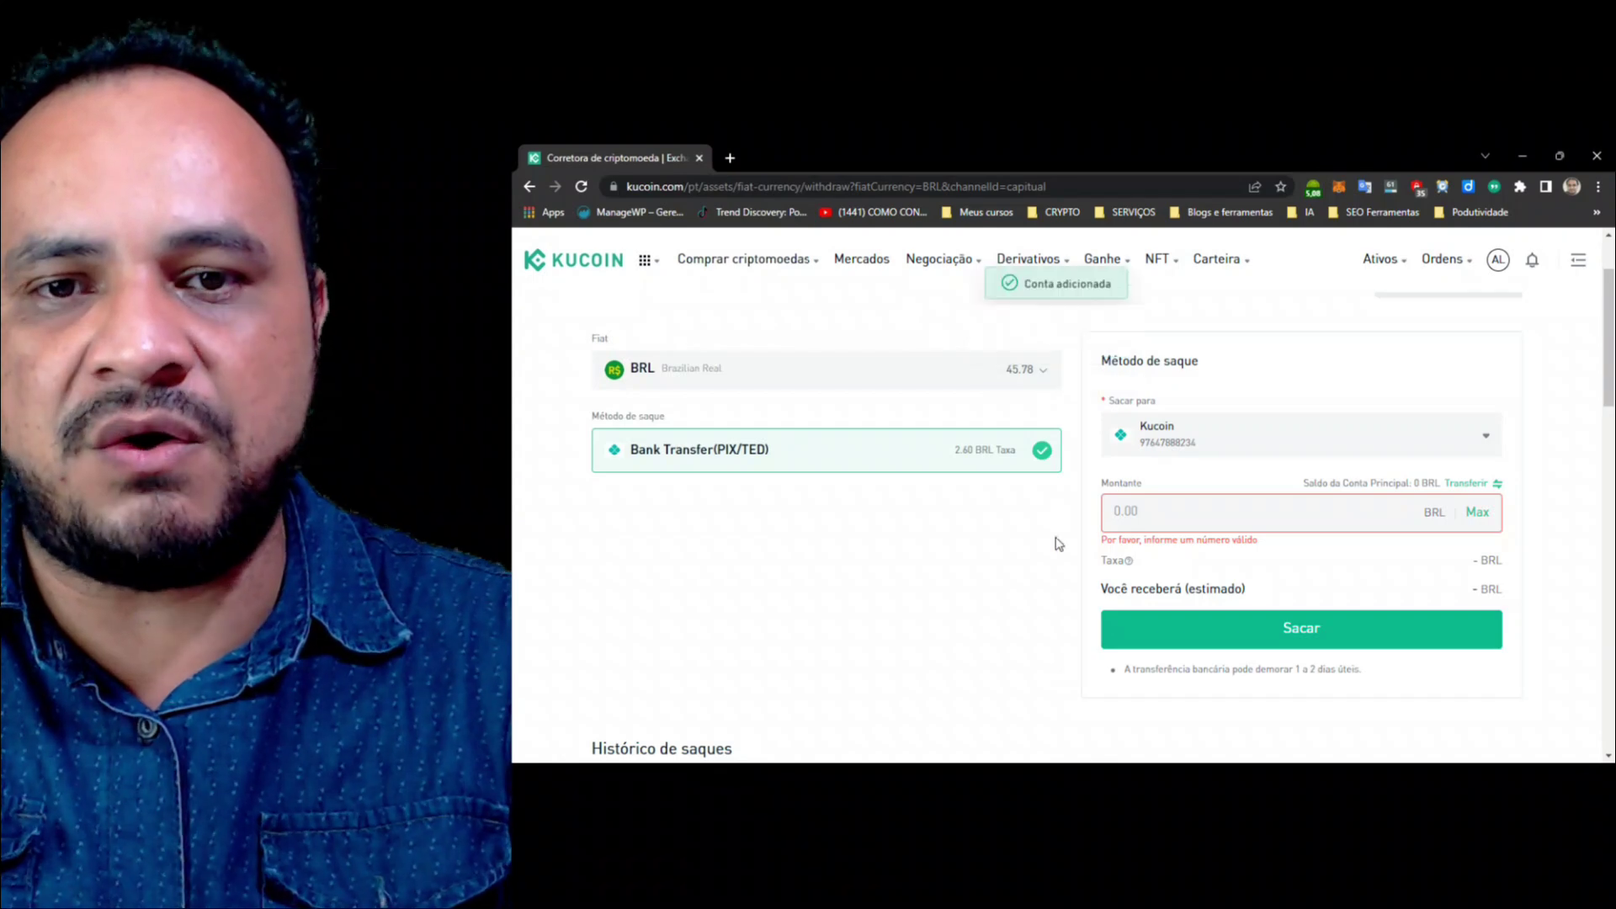
Try to withdraw 45 BRL to the Kucoin PIX account
{"action": "left_click", "coordinate": [1205, 529]}
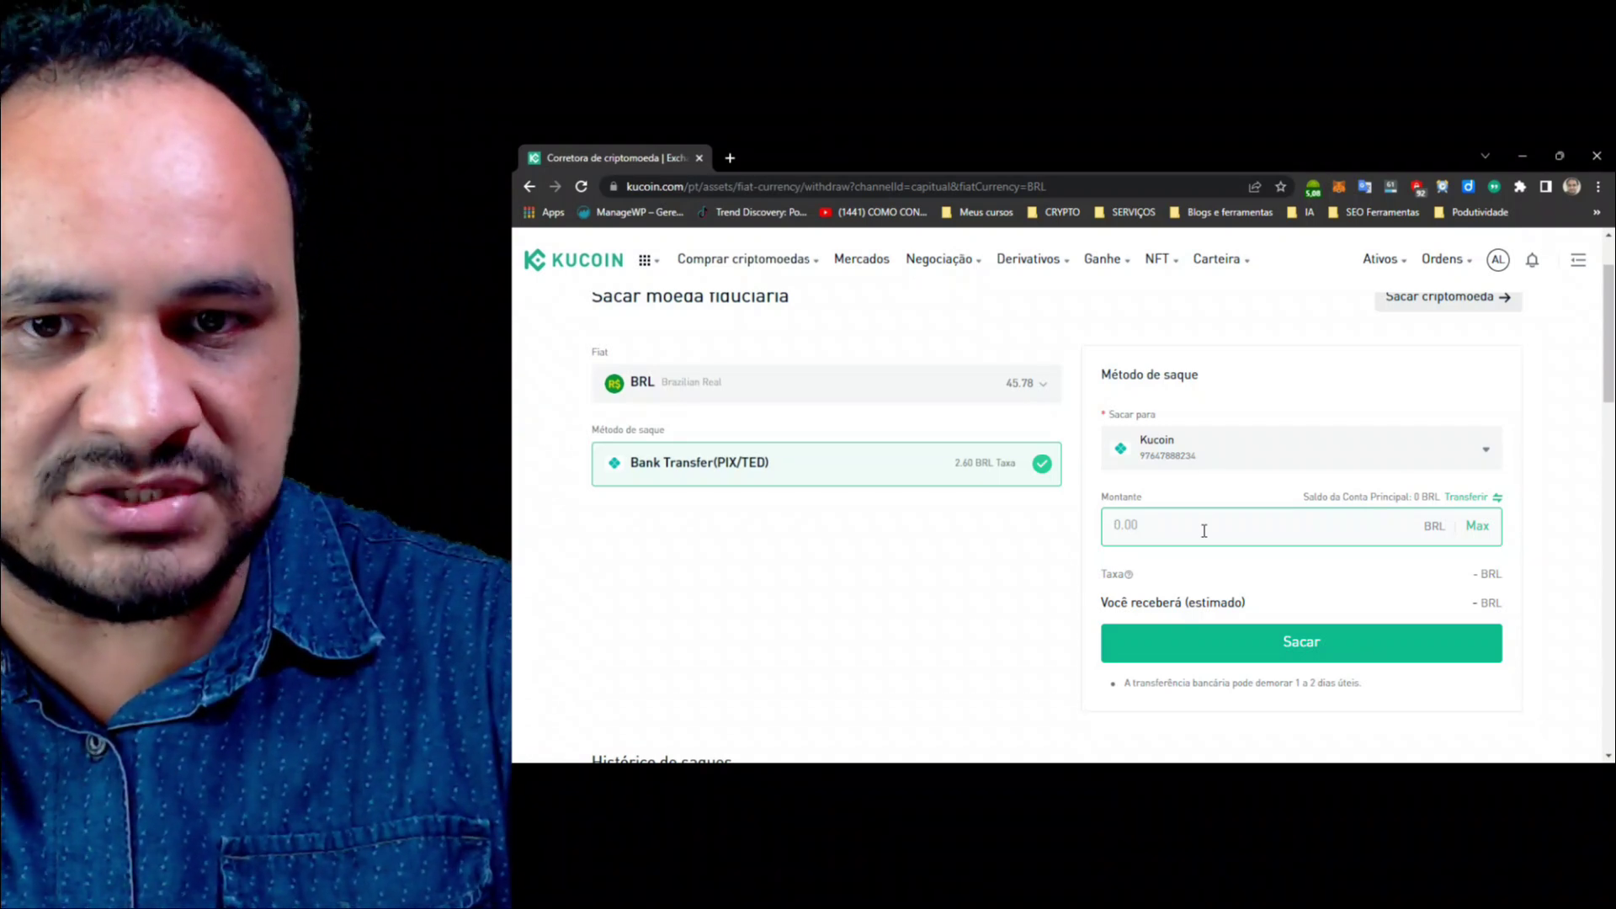
{"action": "type", "text": "45"}
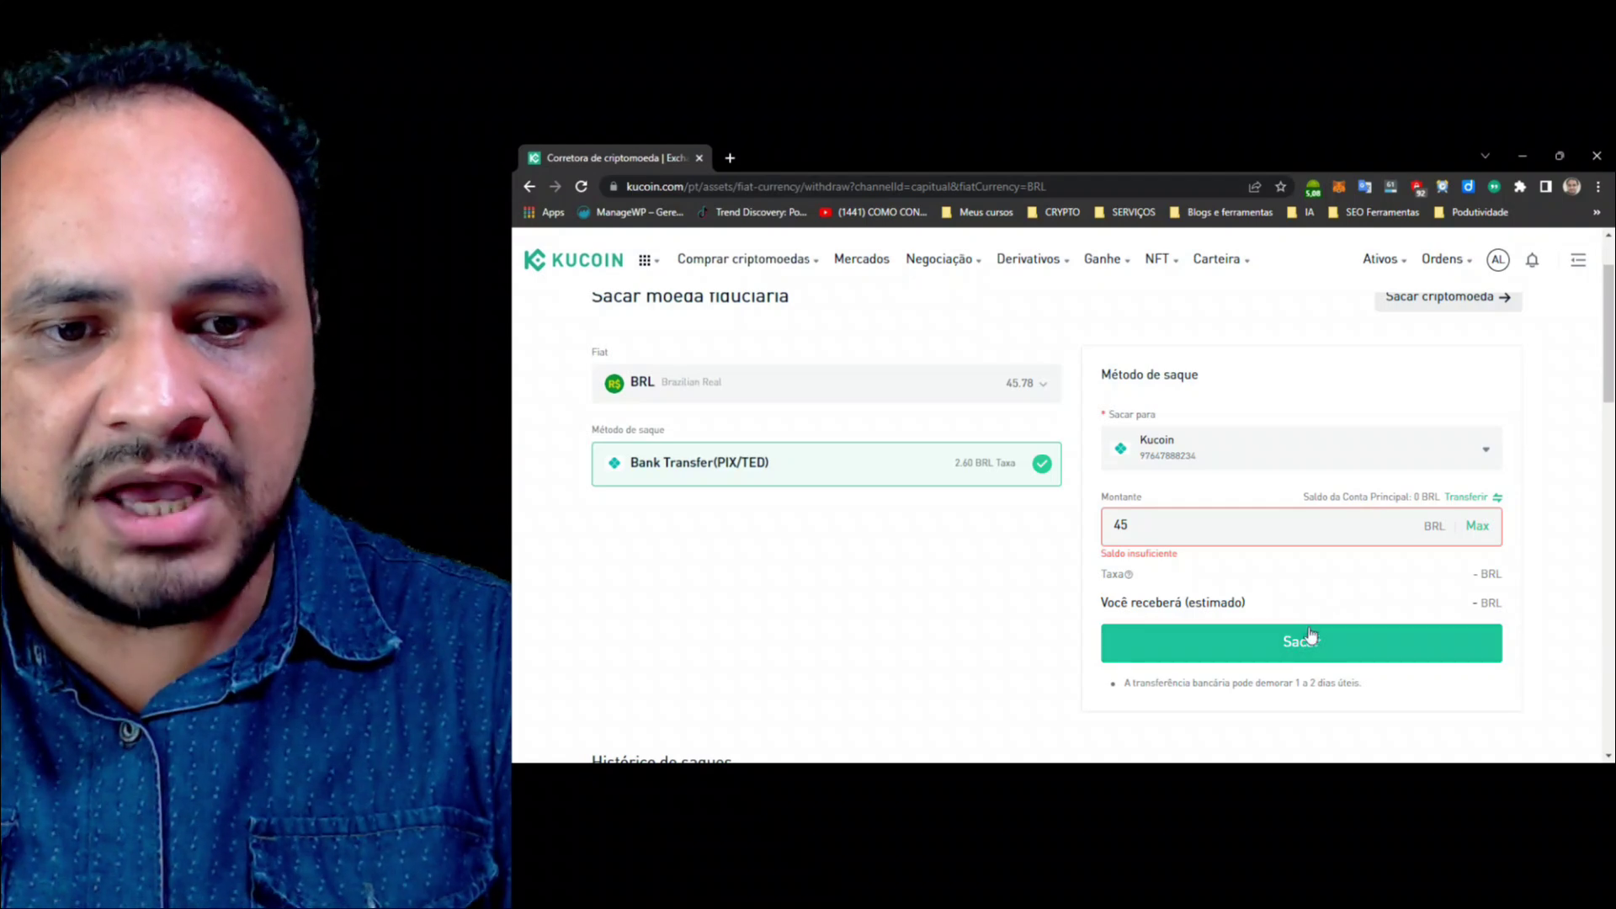
{"action": "left_click", "coordinate": [1293, 658]}
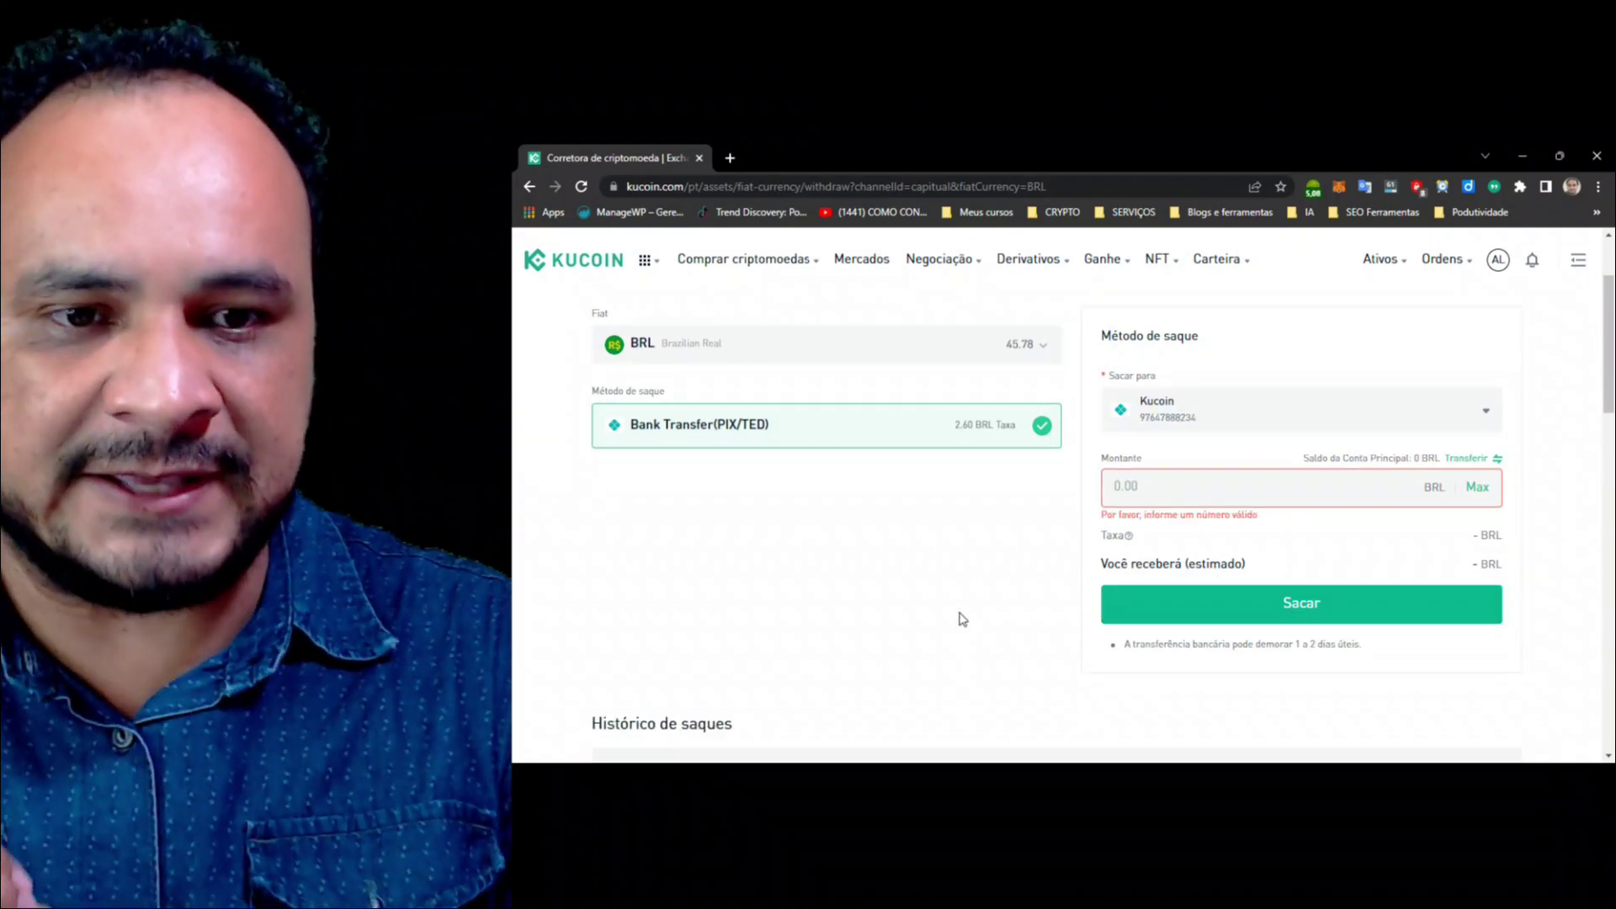
Transfer 45 BRL from the Conta de Negociação to the Conta Principal
{"action": "scroll", "coordinate": [962, 619], "scroll_direction": "up", "scroll_amount": 1}
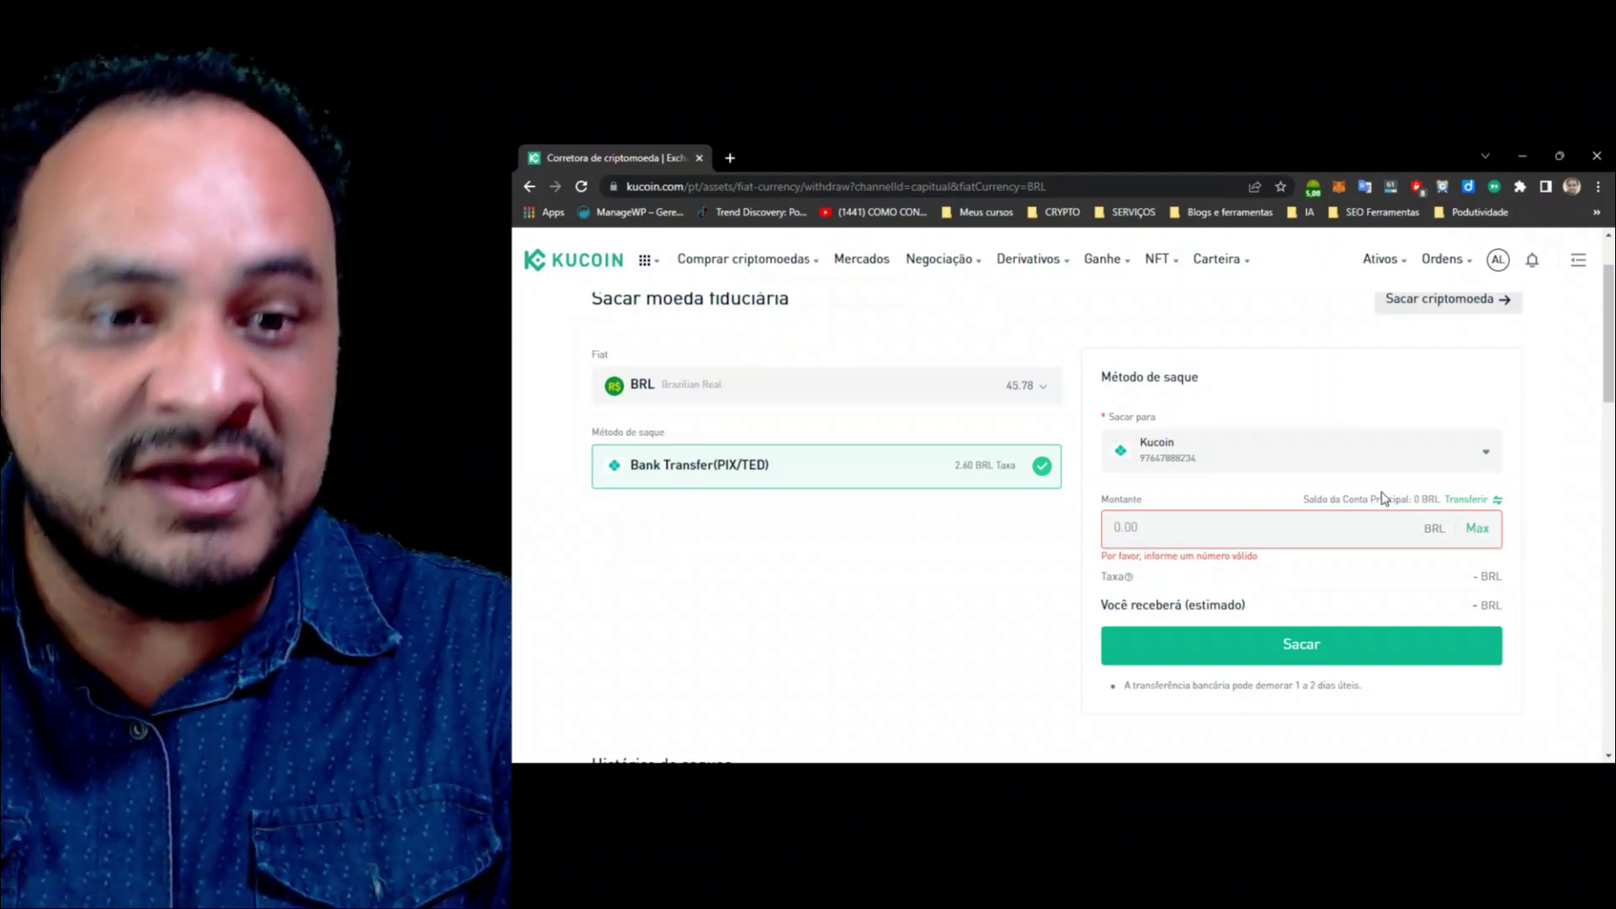
{"action": "left_click", "coordinate": [1468, 502]}
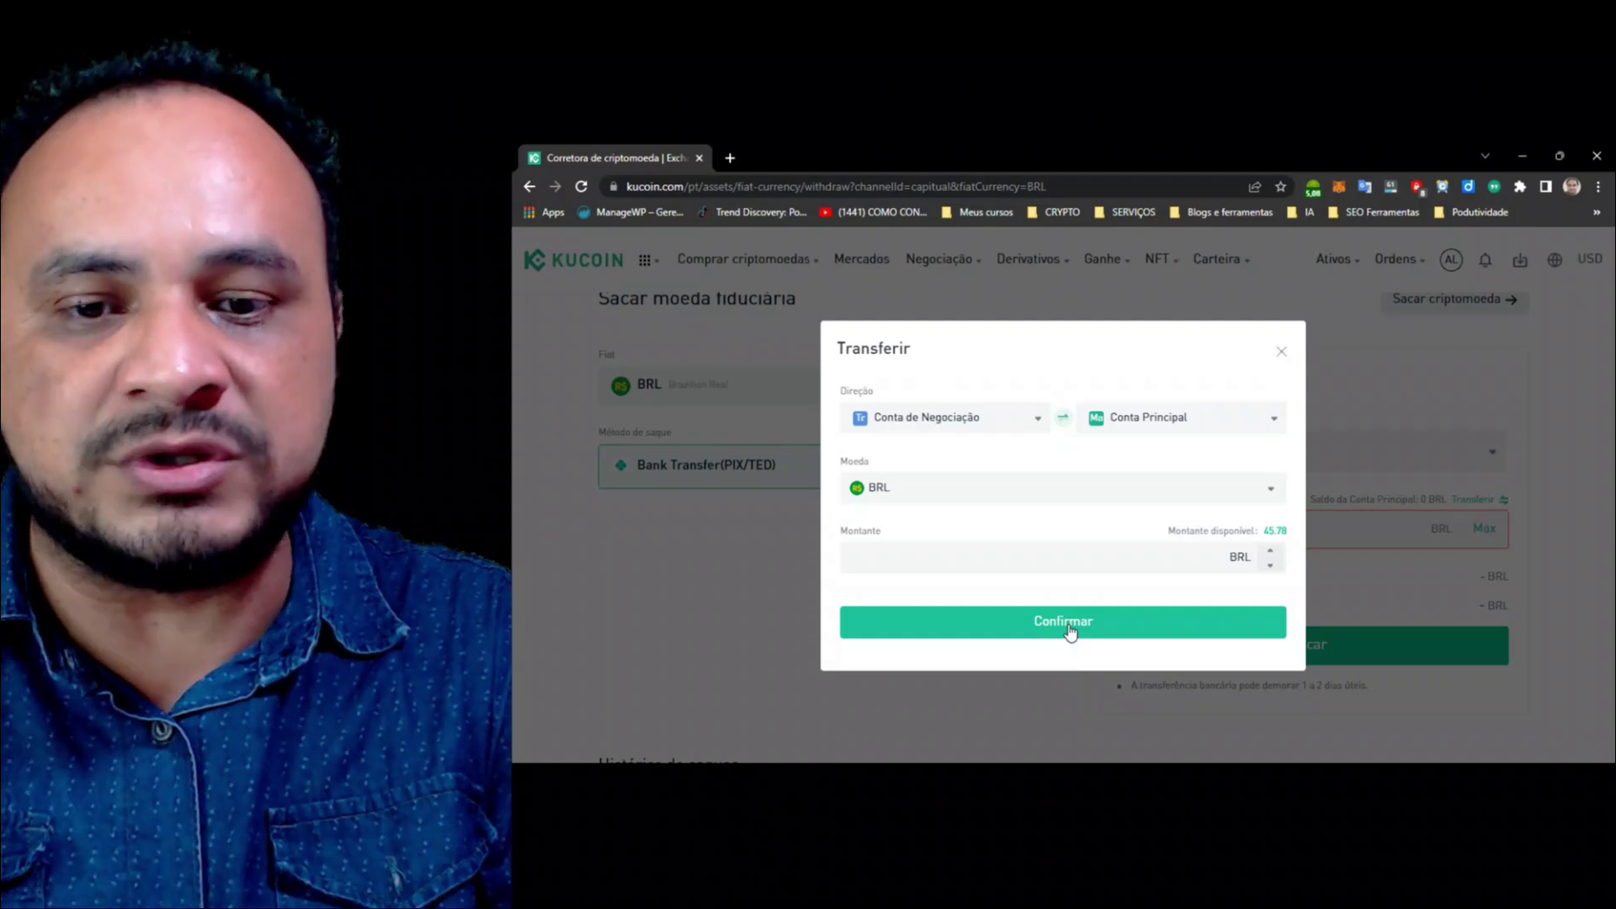
{"action": "left_click", "coordinate": [1065, 623]}
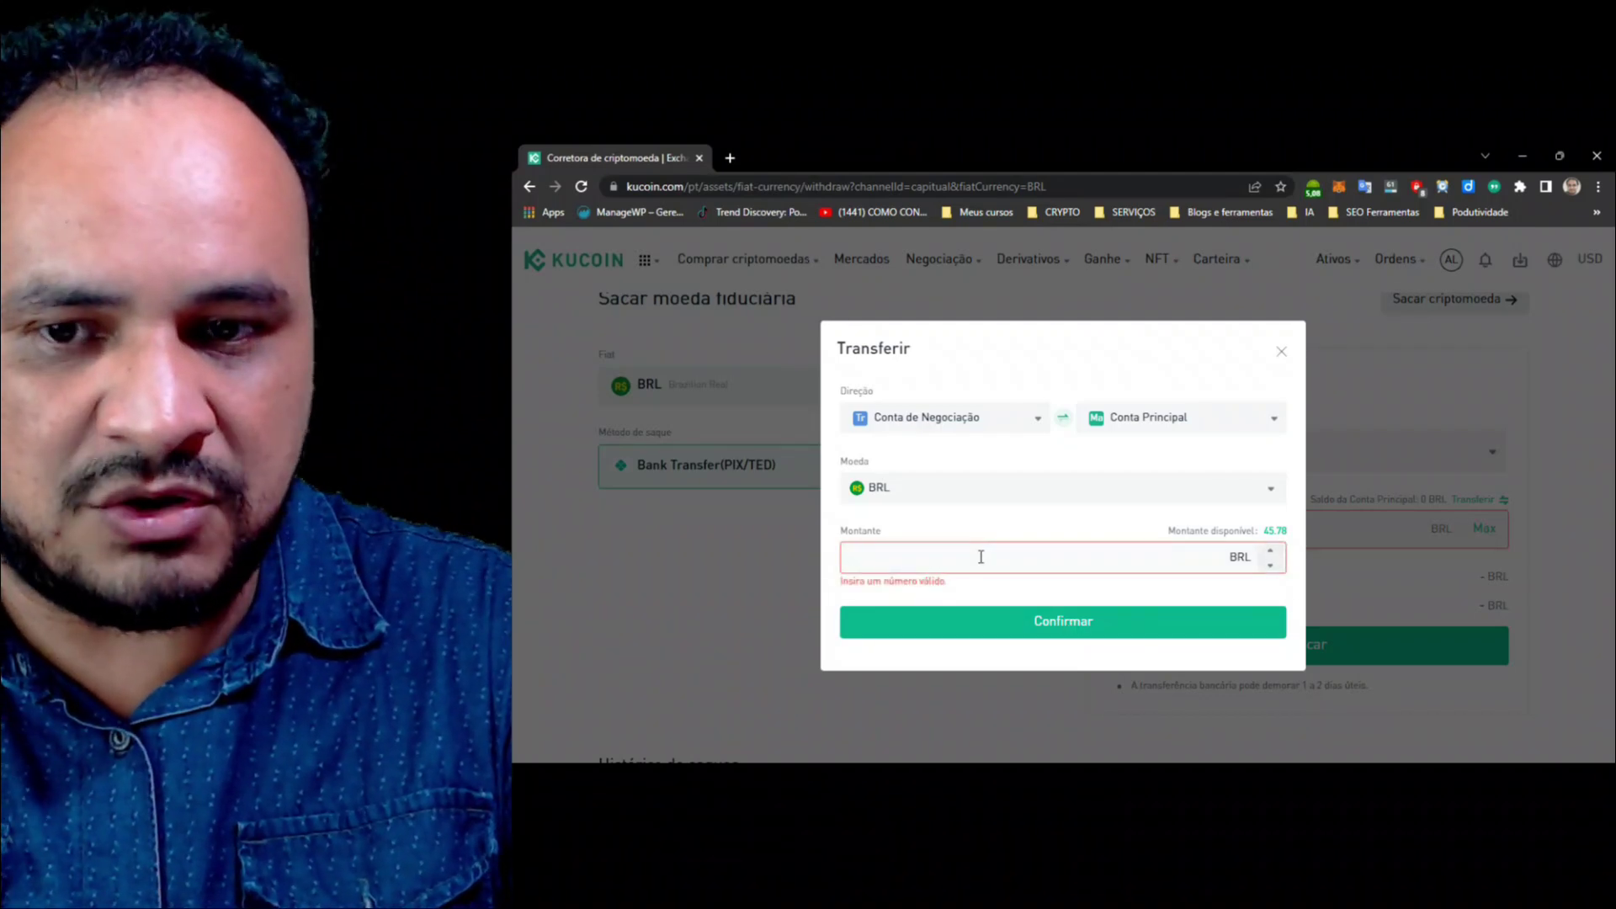
{"action": "left_click", "coordinate": [981, 556]}
{"action": "type", "text": "45"}
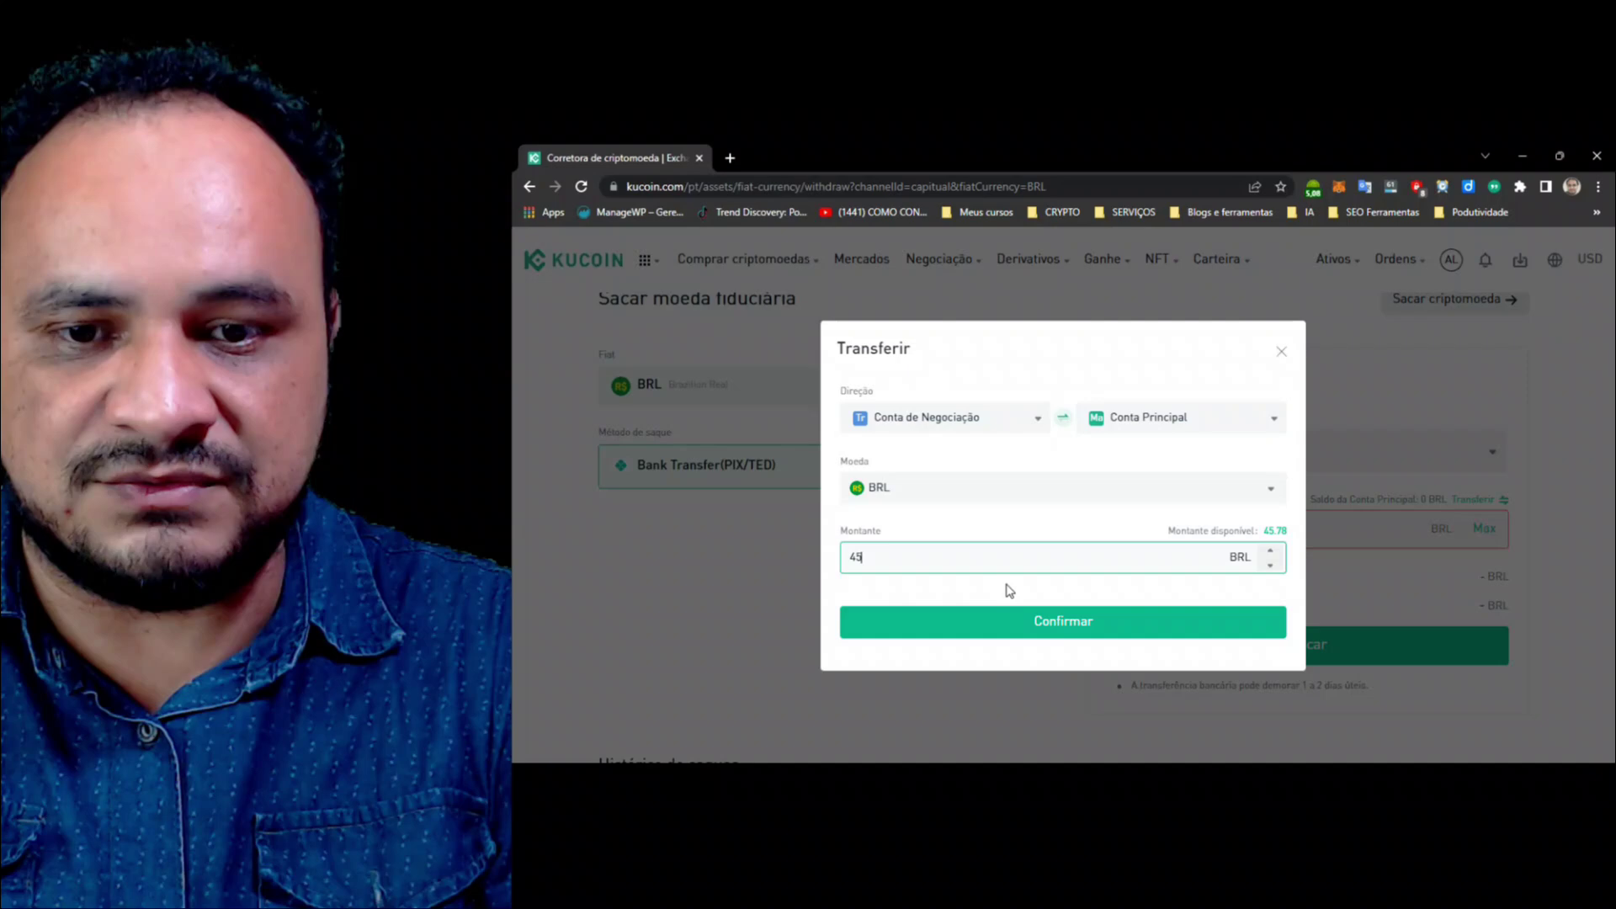
{"action": "left_click", "coordinate": [1045, 622]}
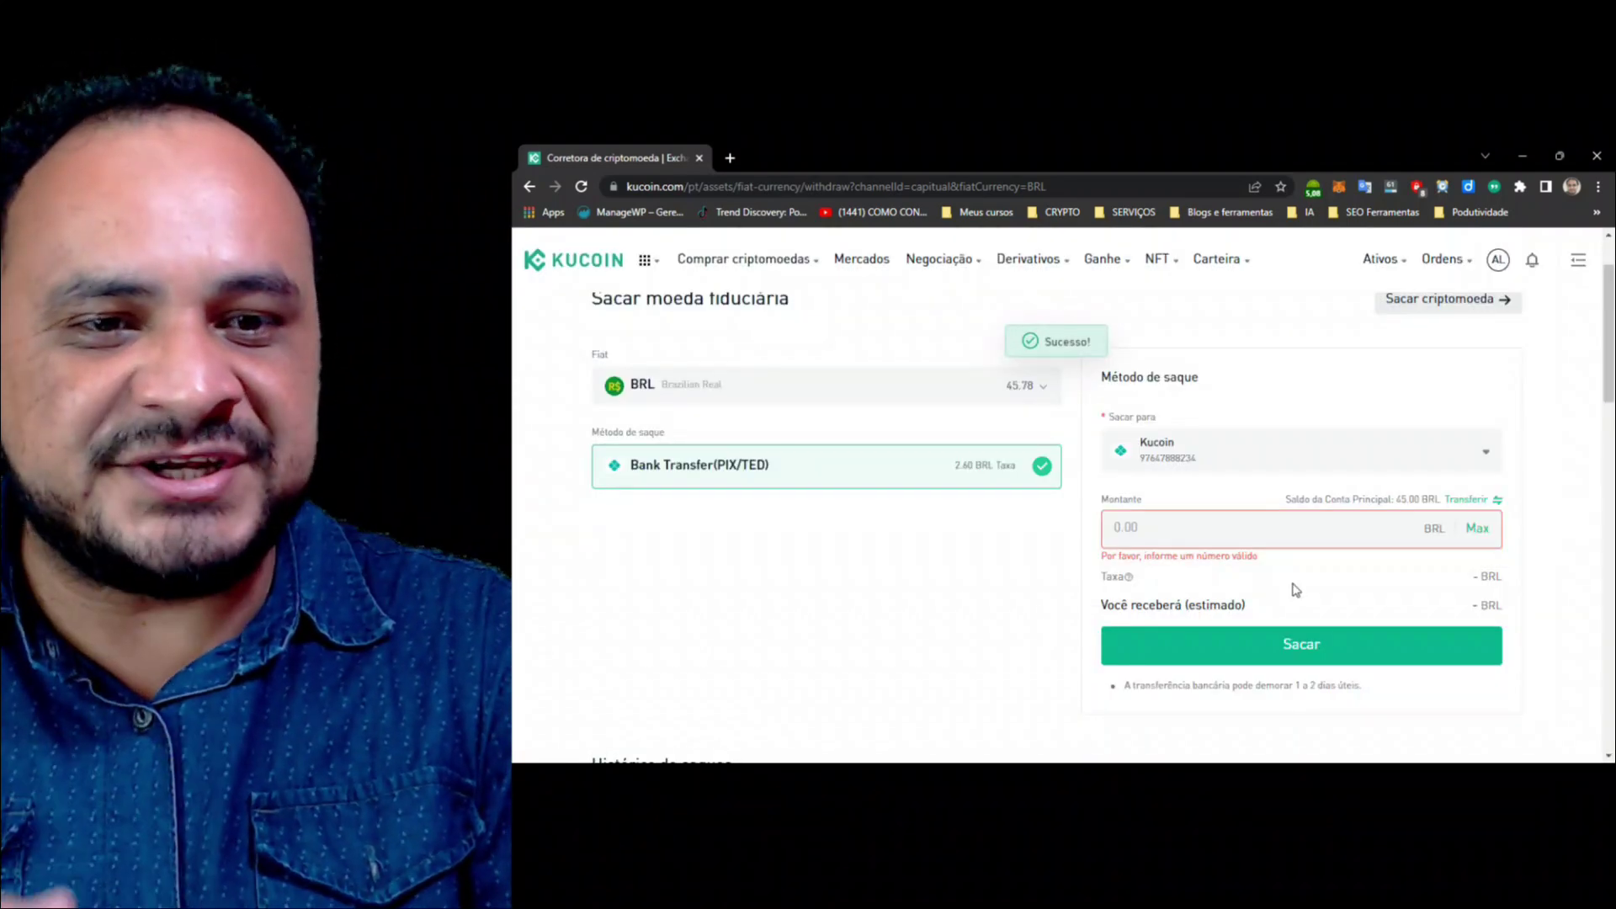
Request a 45 BRL withdrawal to the Kucoin PIX account and submit the trading password, e-mail verification code and Google 2FA code
{"action": "left_click", "coordinate": [1408, 437]}
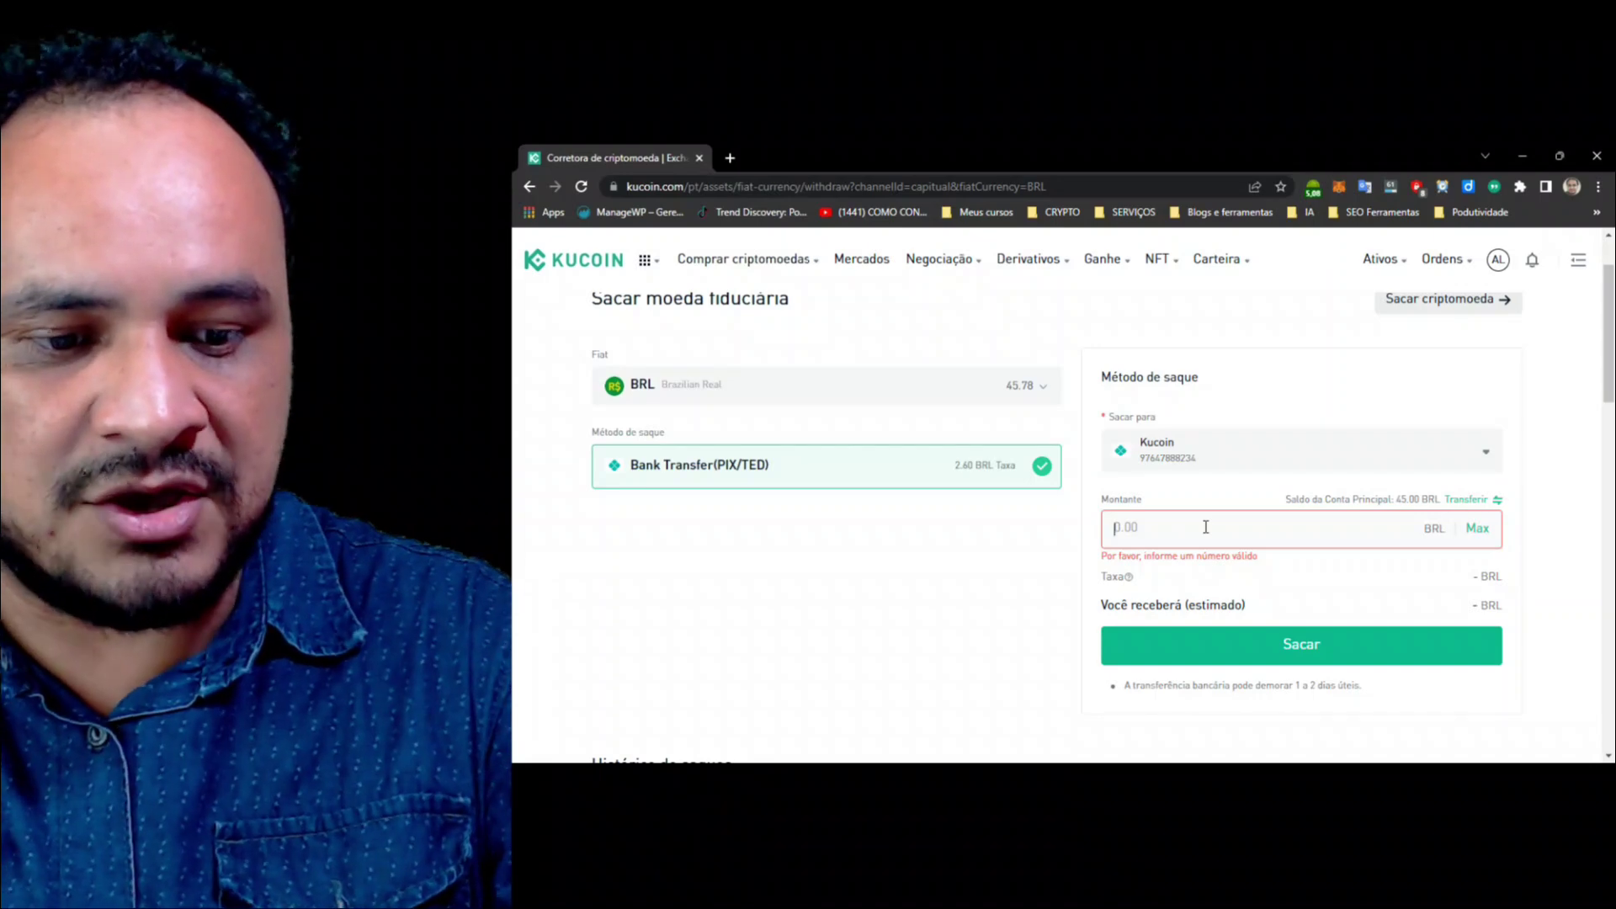
{"action": "type", "text": "45"}
{"action": "left_click", "coordinate": [1295, 581]}
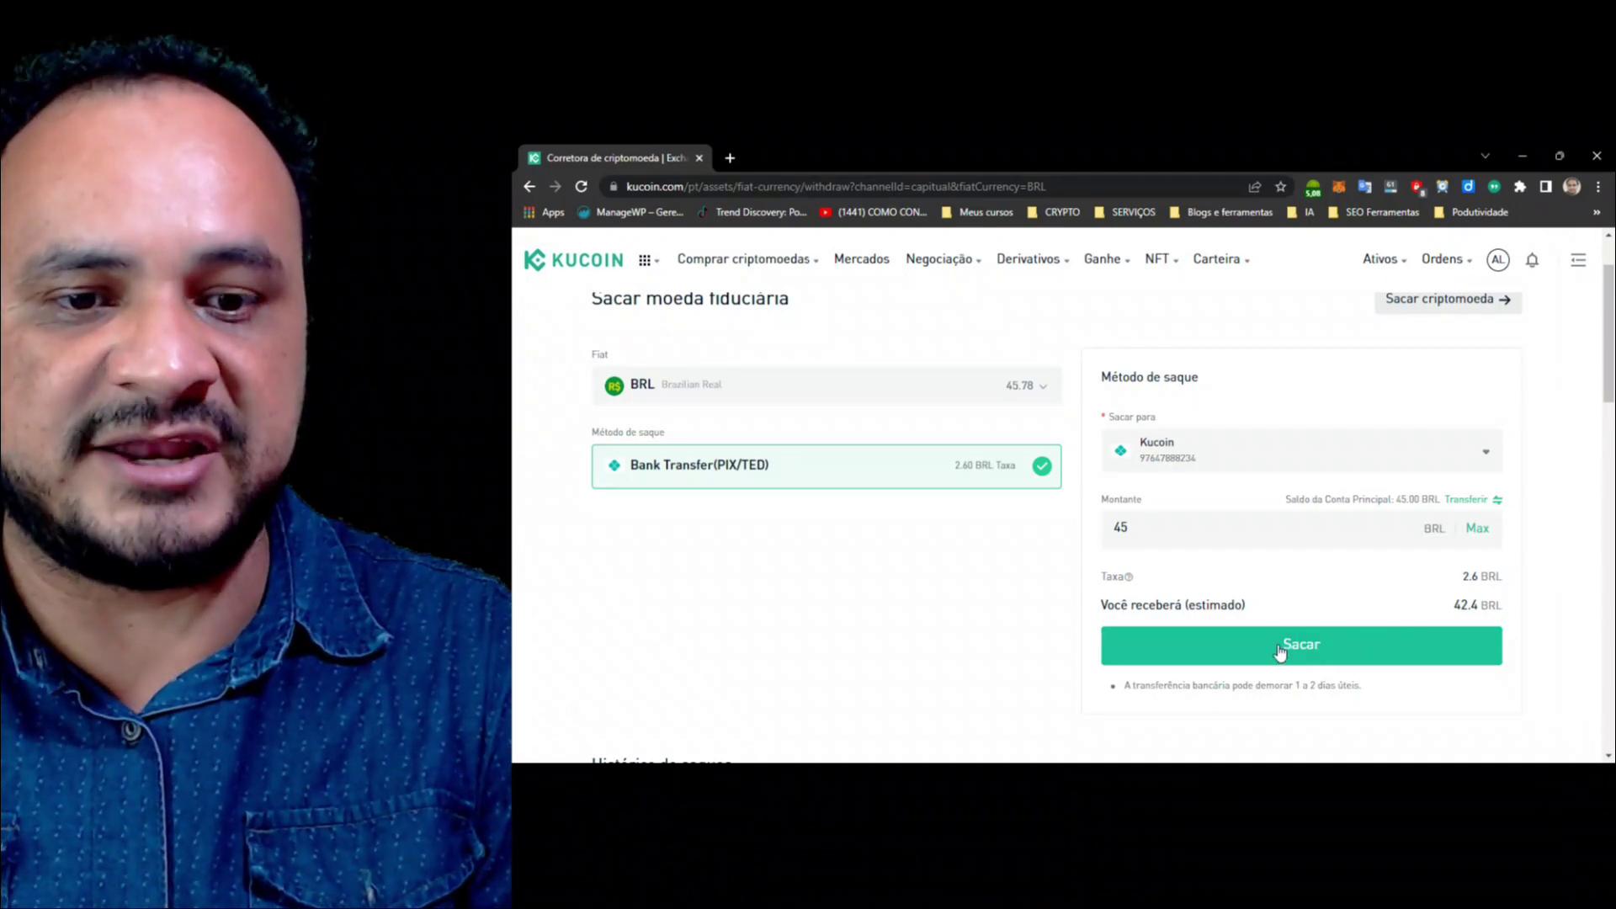
{"action": "left_click", "coordinate": [1279, 652]}
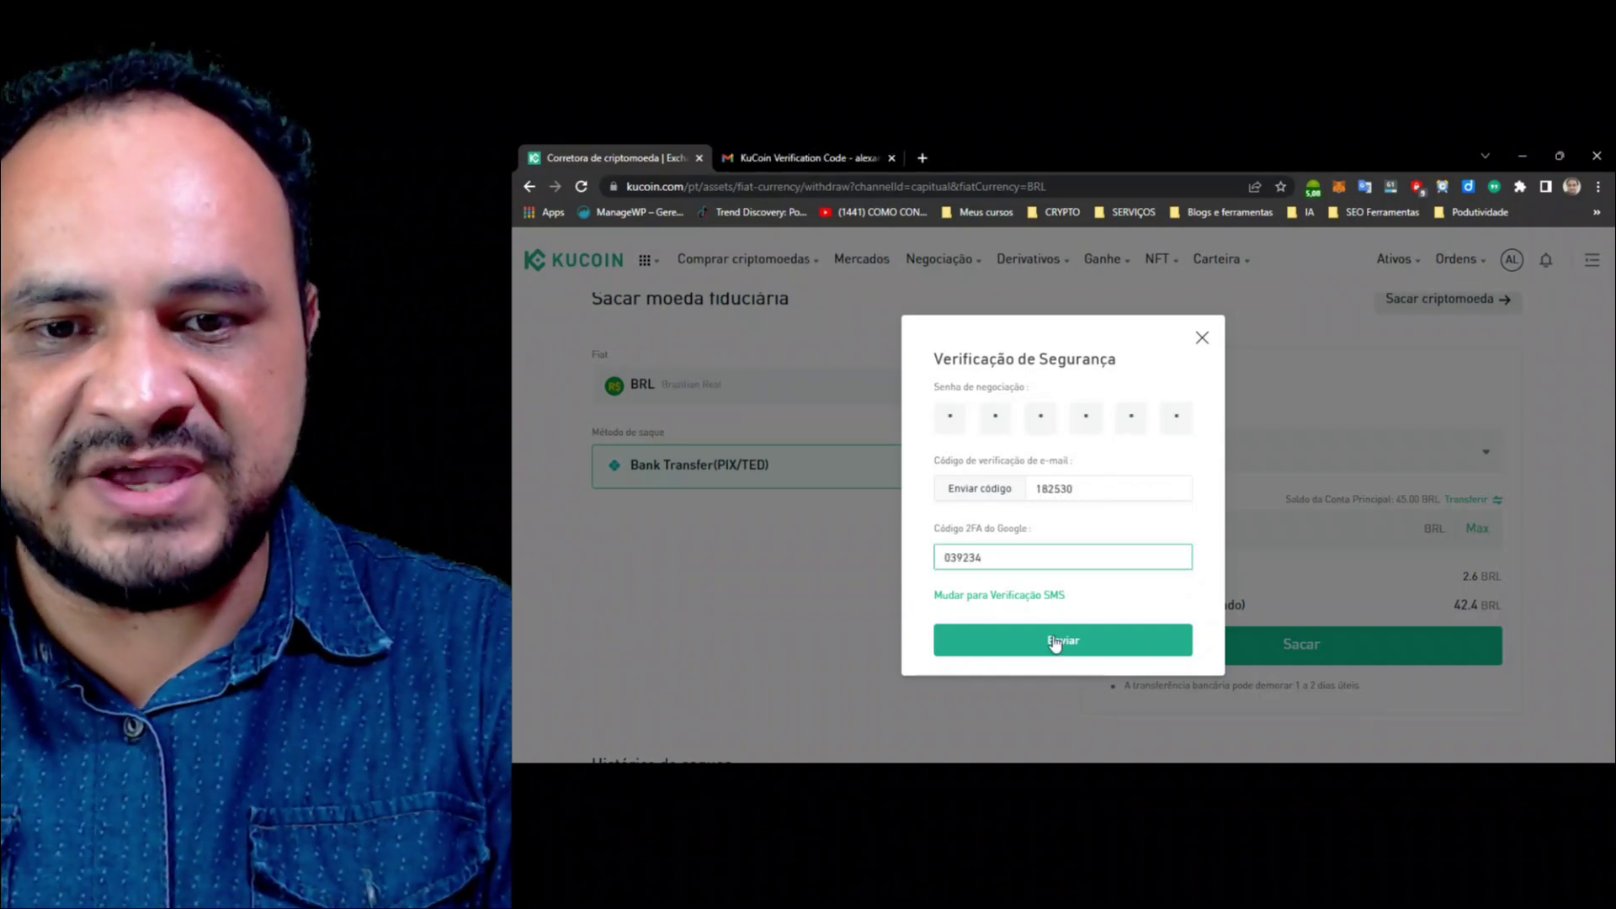
{"action": "left_click", "coordinate": [1057, 643]}
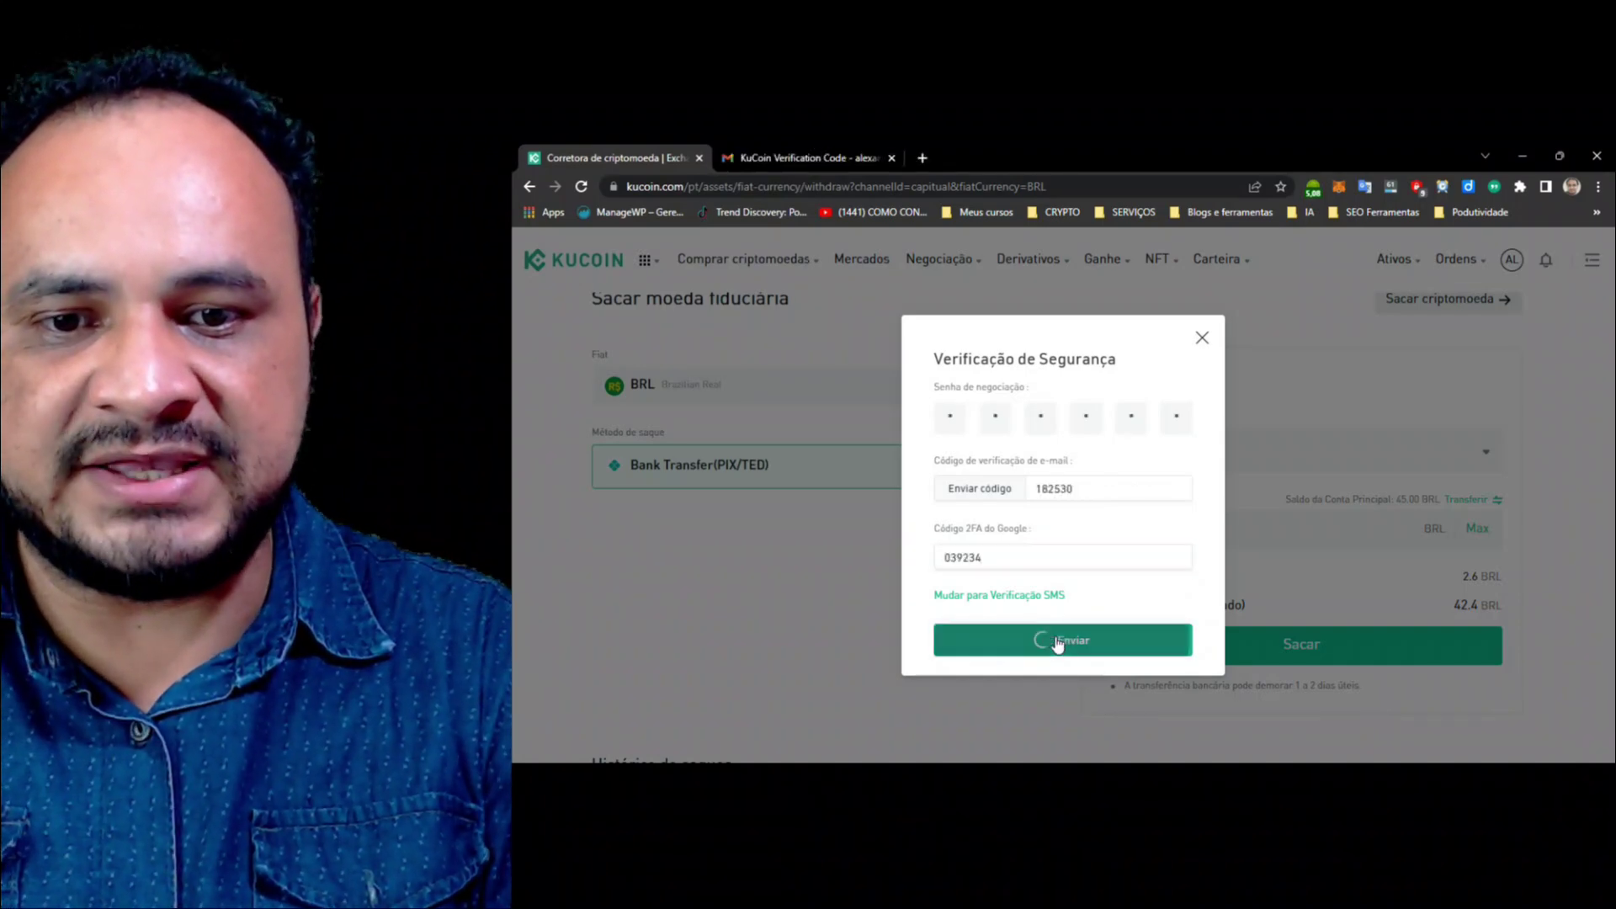